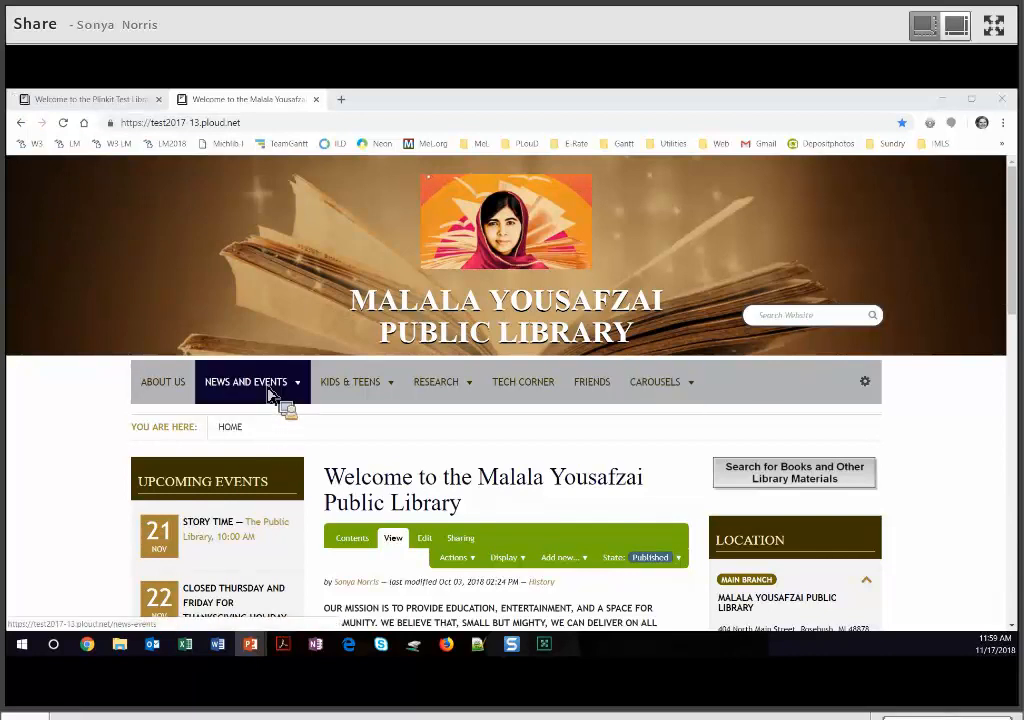
- Go to the library's Calendar of Events page under News and Events
mouse_move(277, 396)
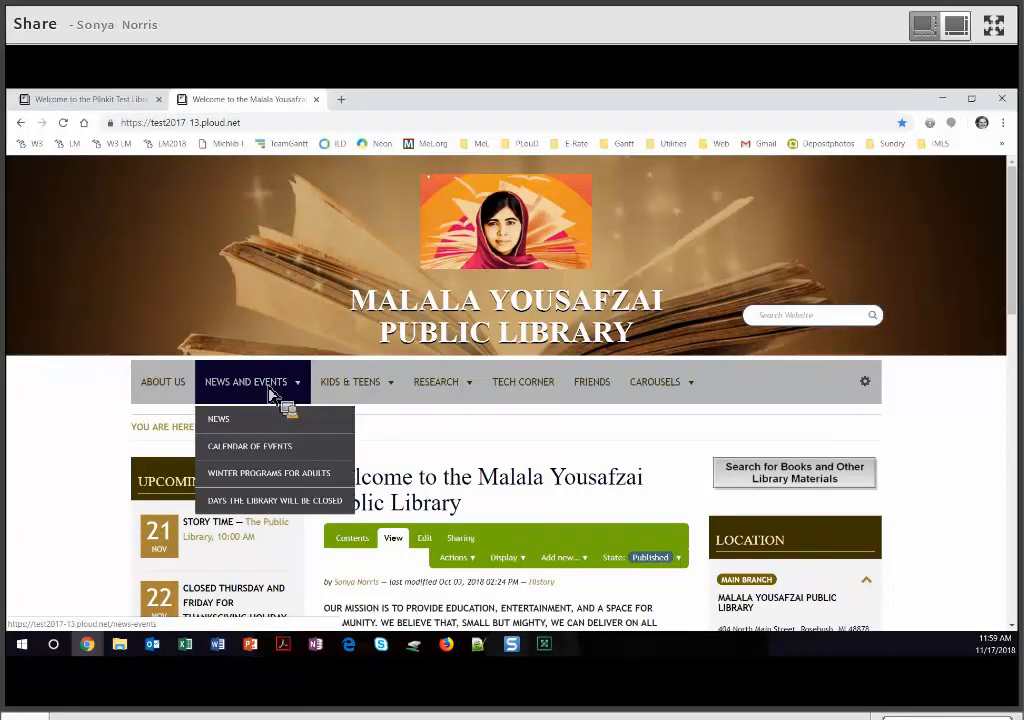
click(268, 459)
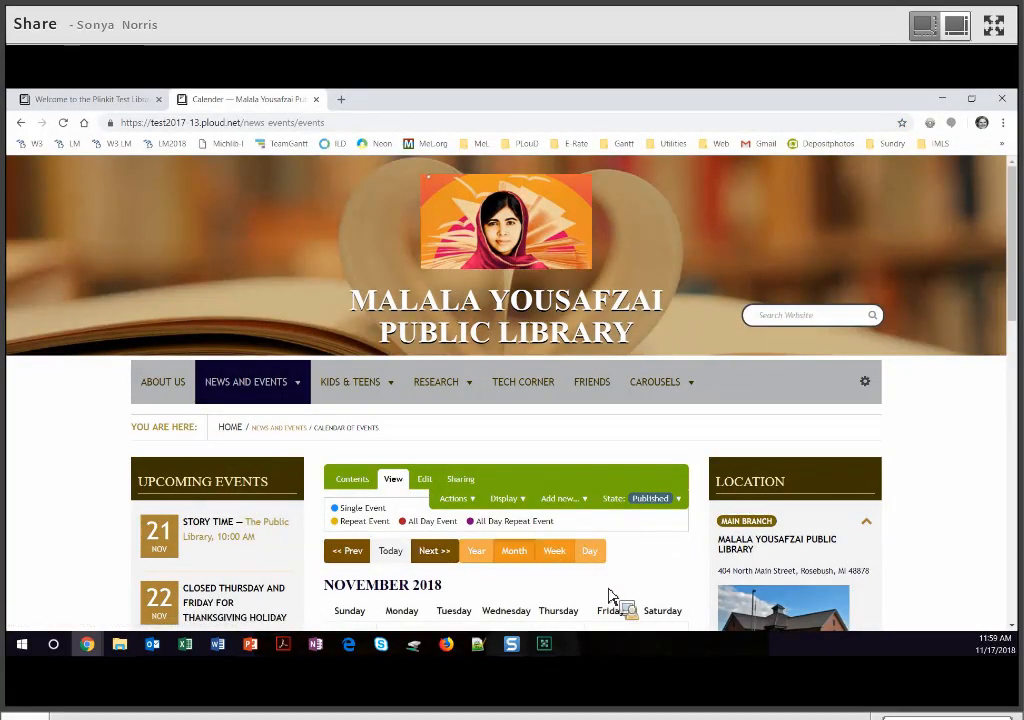
- Preview the November 1 Board of Trustees Meetings entry, then start a new Event
scroll(610, 598, down, 2)
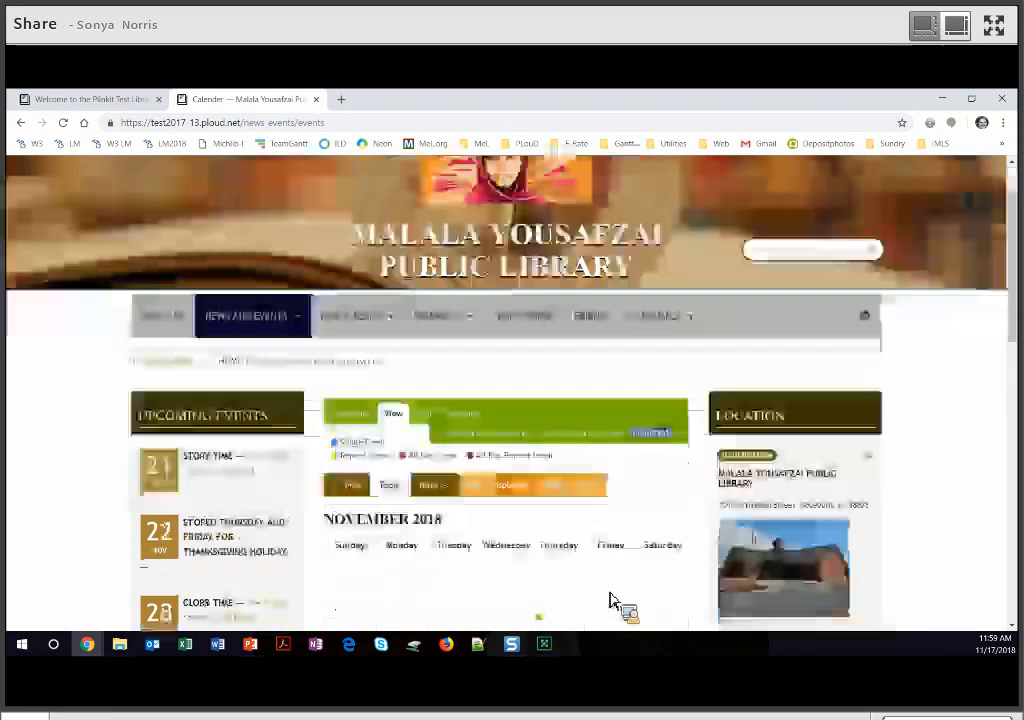
scroll(590, 598, down, 1)
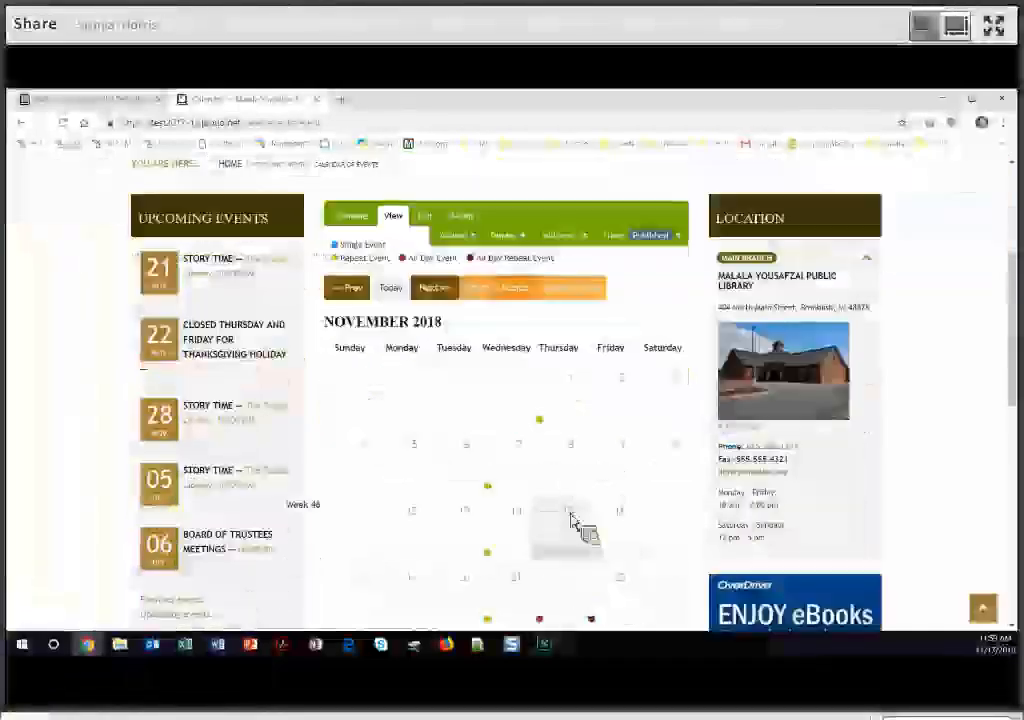
click(565, 443)
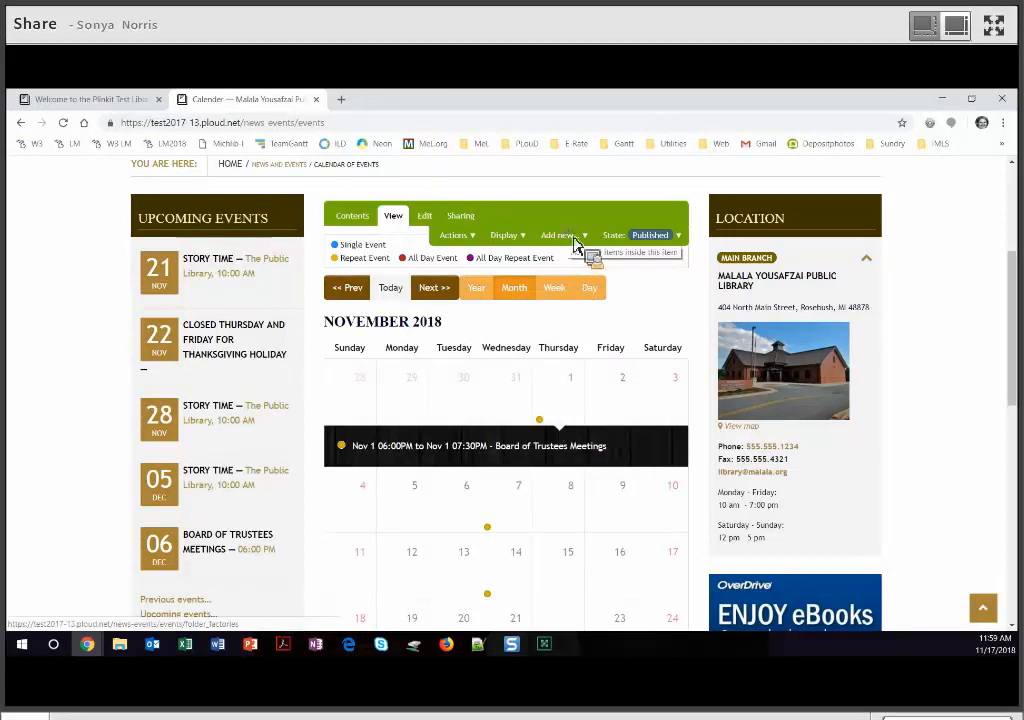
click(575, 242)
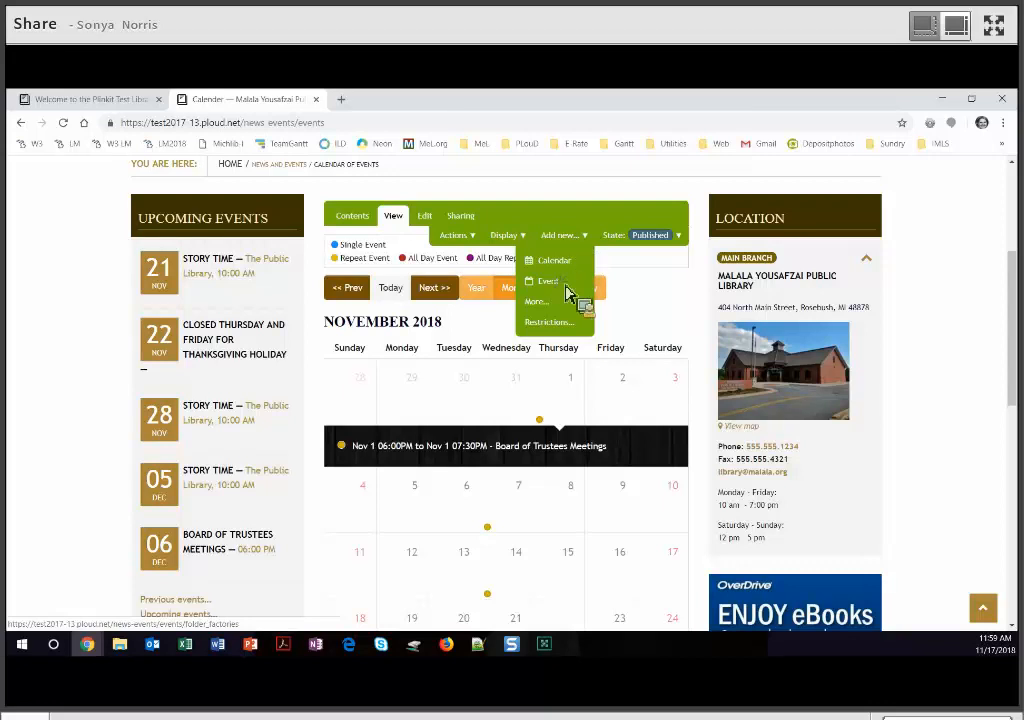
click(560, 283)
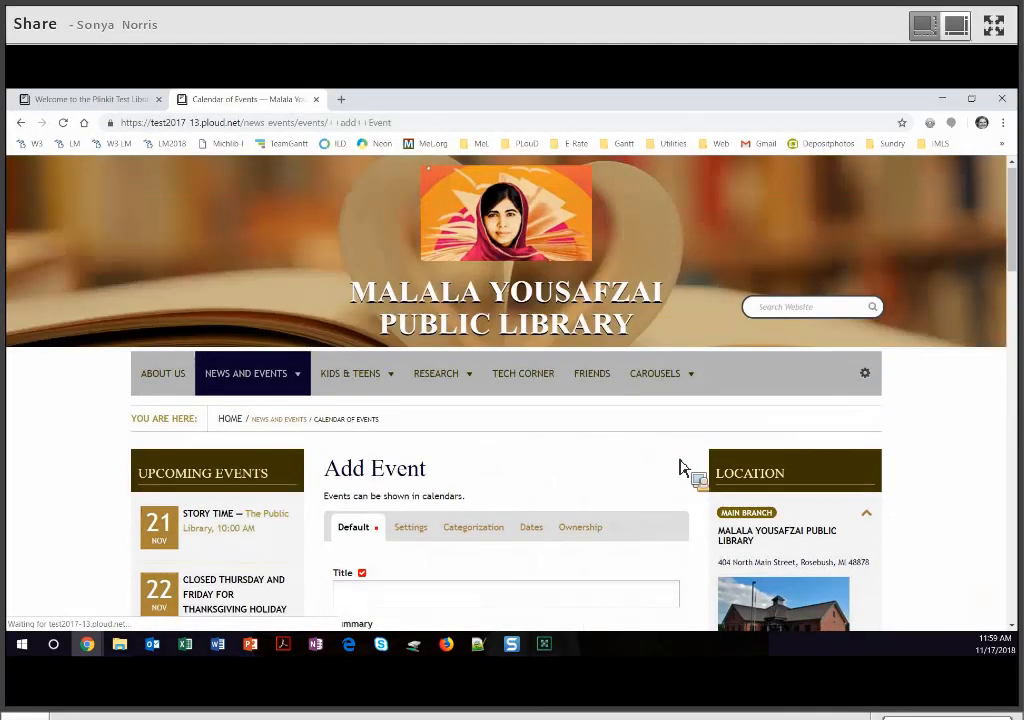
- Title the event 'Daddy Daughter Hair Salon'
scroll(455, 428, down, 2)
click(447, 413)
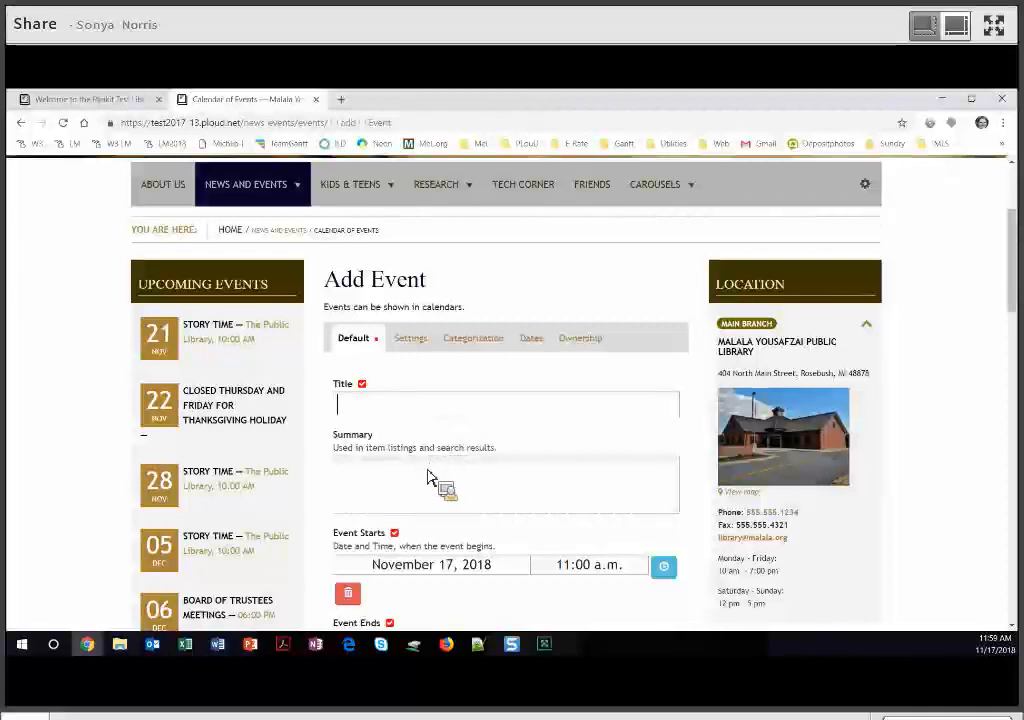
text(Daddy Daughter Hair Salon)
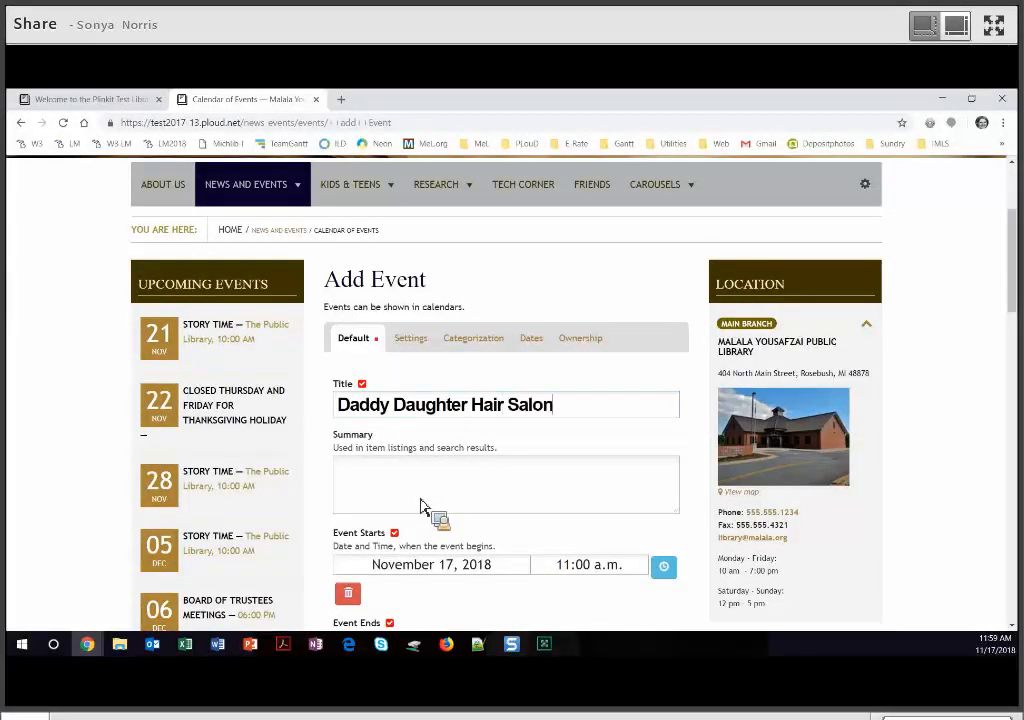
- Write the summary about teaching girls and male caregivers ponytails, braids and buns, with supplies provided
click(420, 507)
text(For )
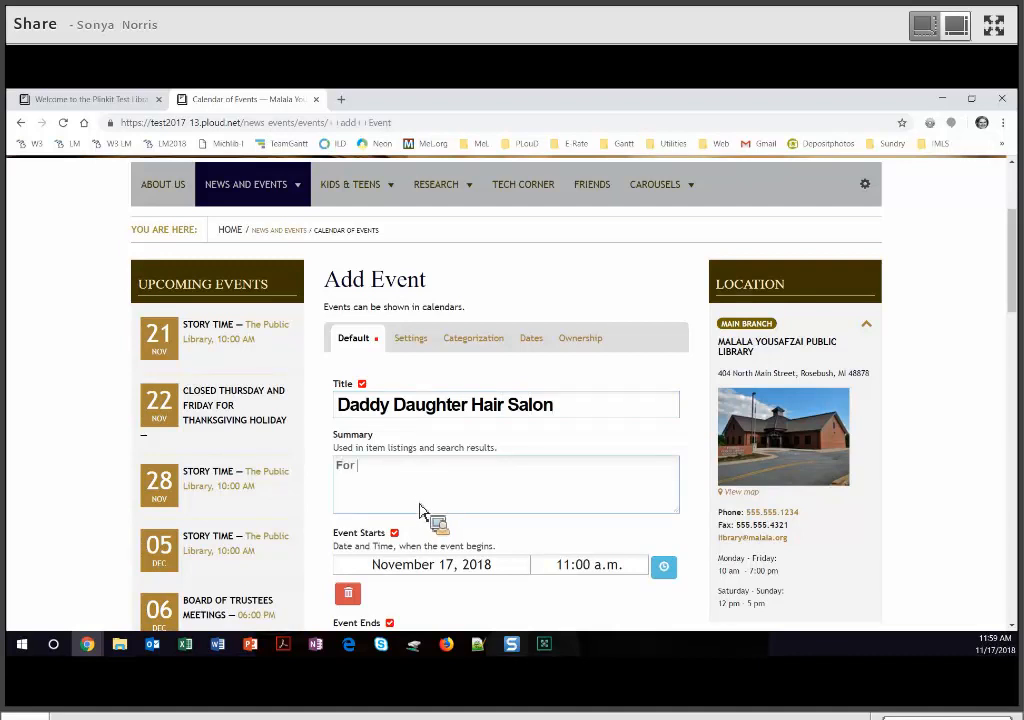
text(young firl)
key(BackSpace)
key(BackSpace)
key(BackSpace)
key(BackSpace)
text(gir)
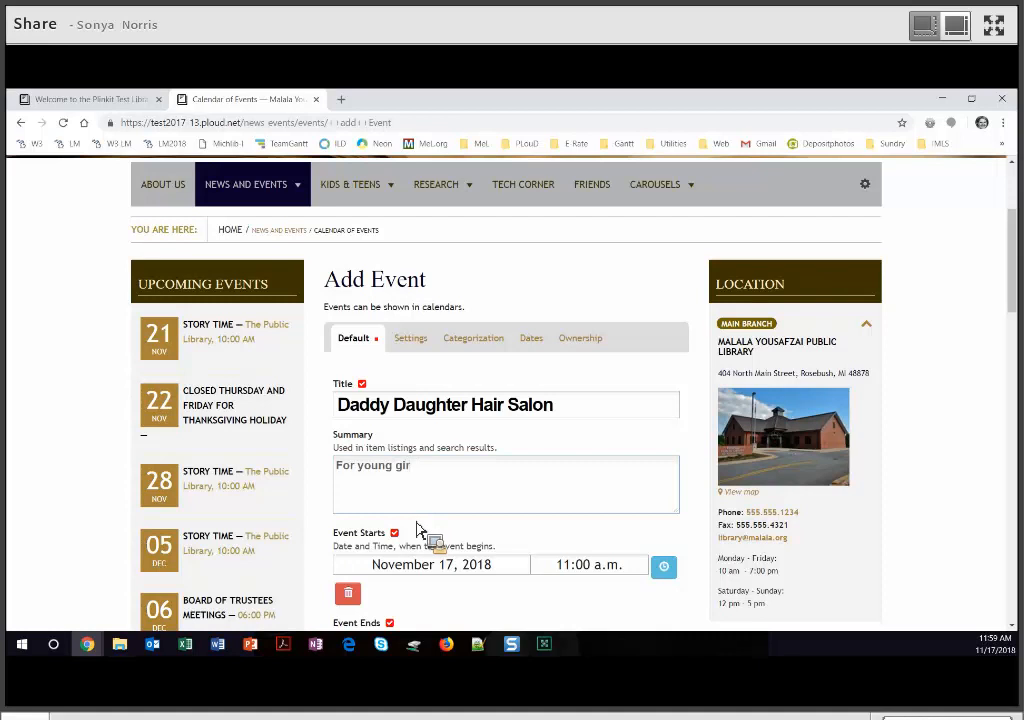
text(ls and their male )
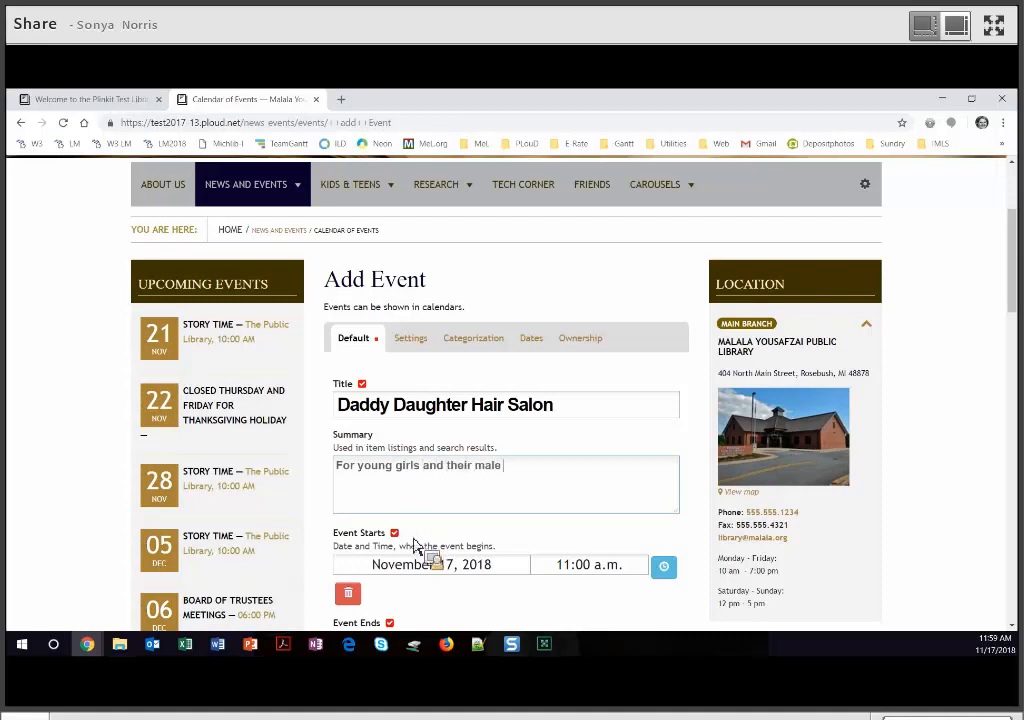
text(caregivers: how)
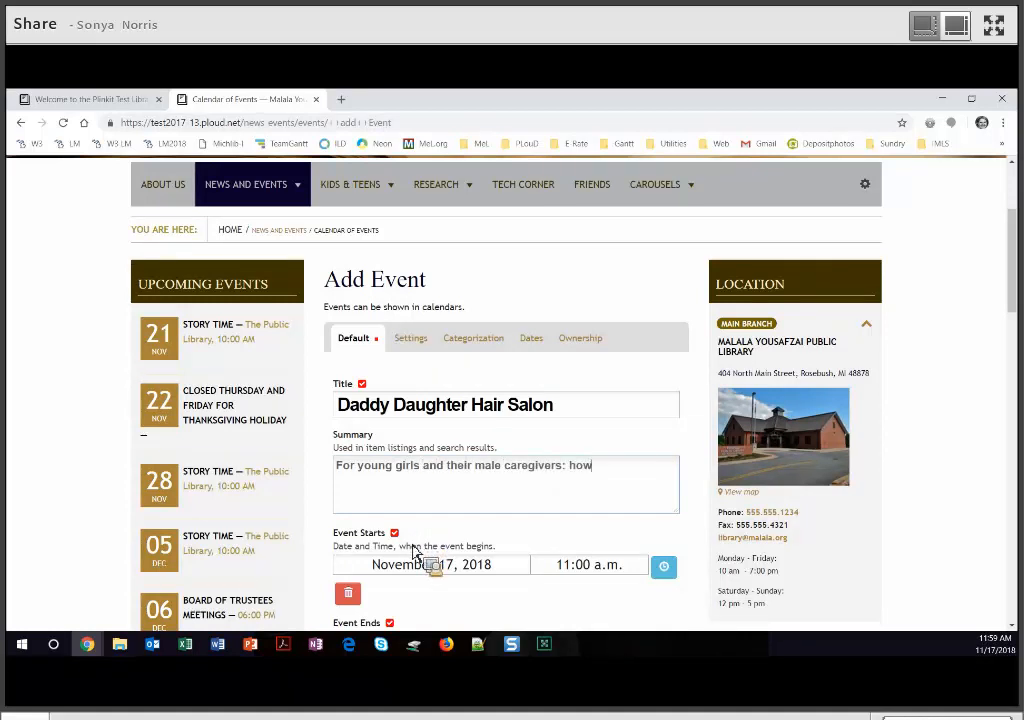
text( to create)
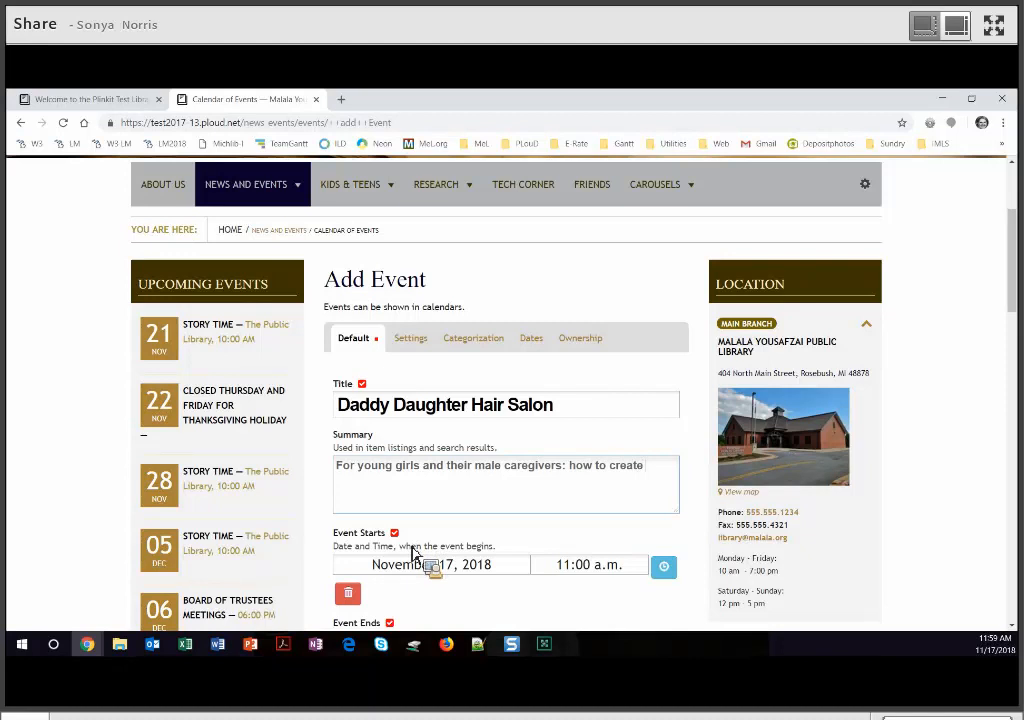
text( ponytails, bra)
key(BackSpace)
key(BackSpace)
text(ails, braids,)
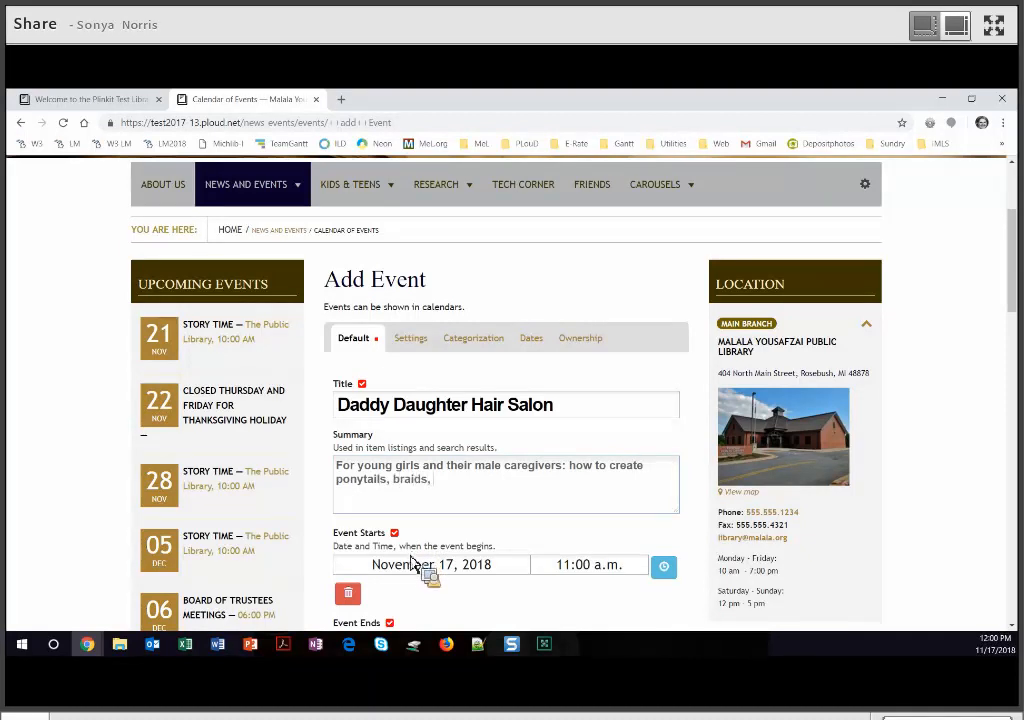
text( and buns. All supplies provided.)
- Set the event start date to December 15, 2018
scroll(497, 455, down, 2)
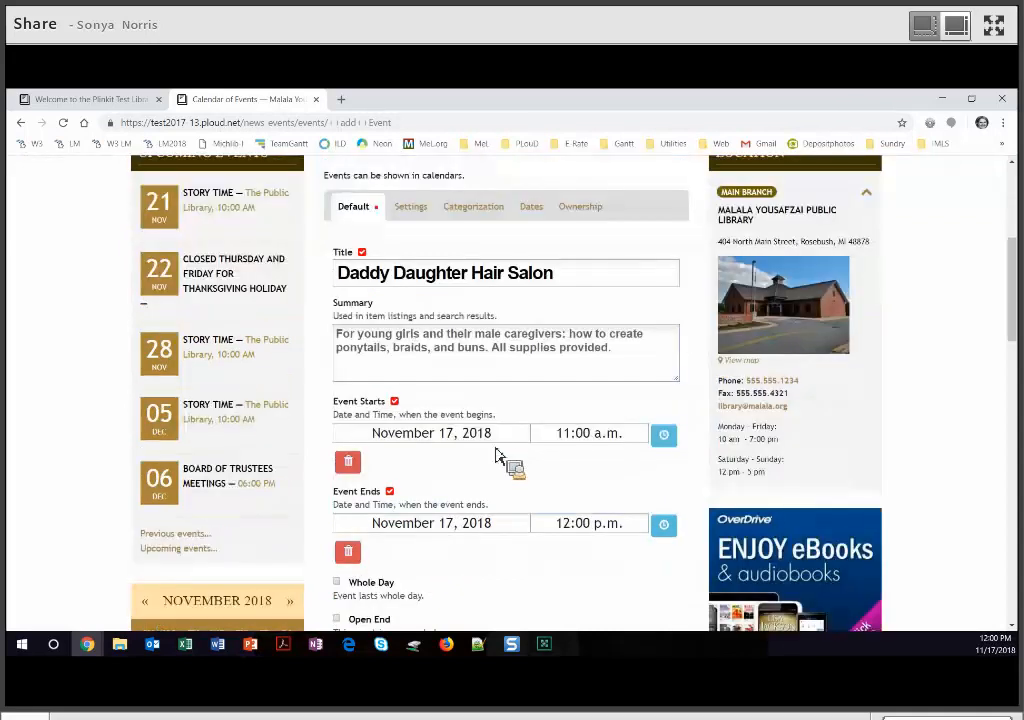
click(495, 438)
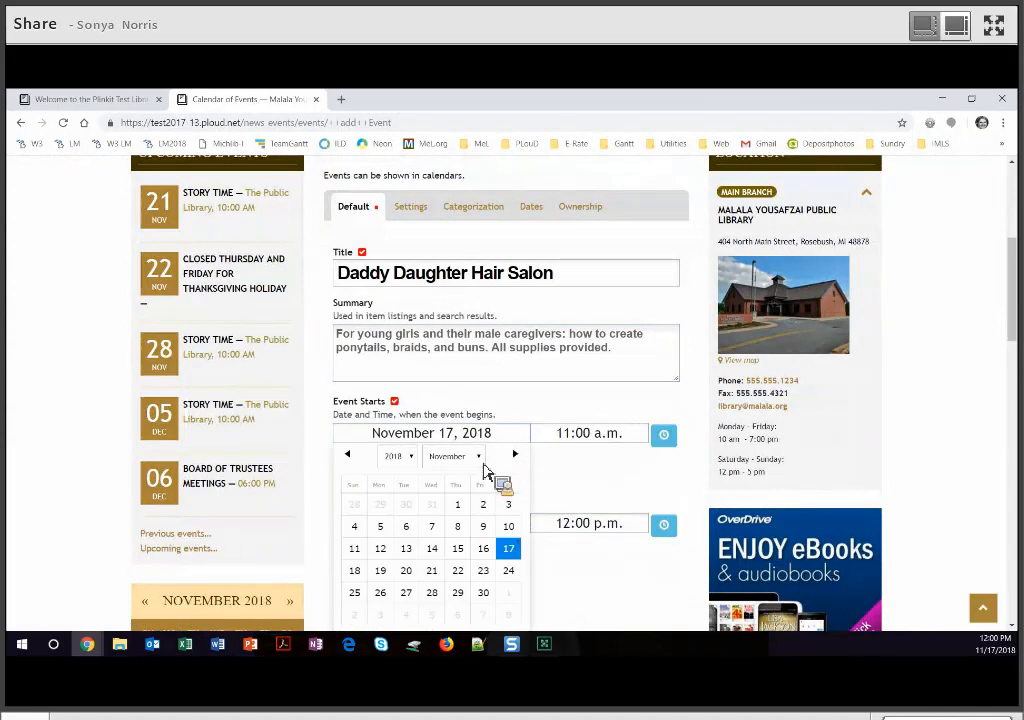
click(474, 457)
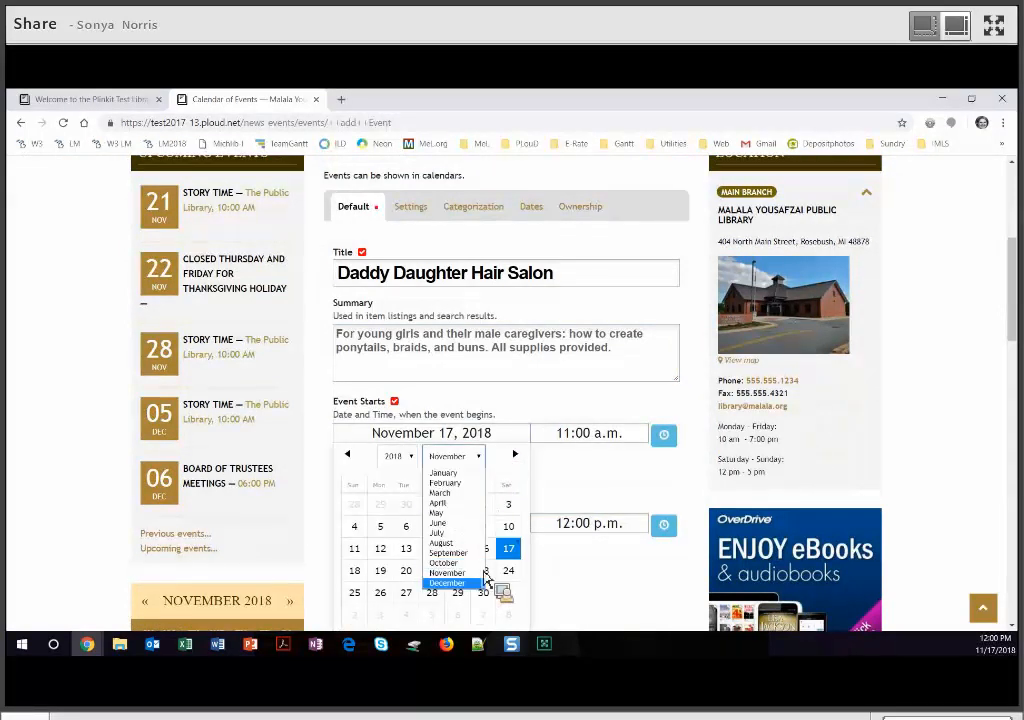
click(472, 583)
click(509, 549)
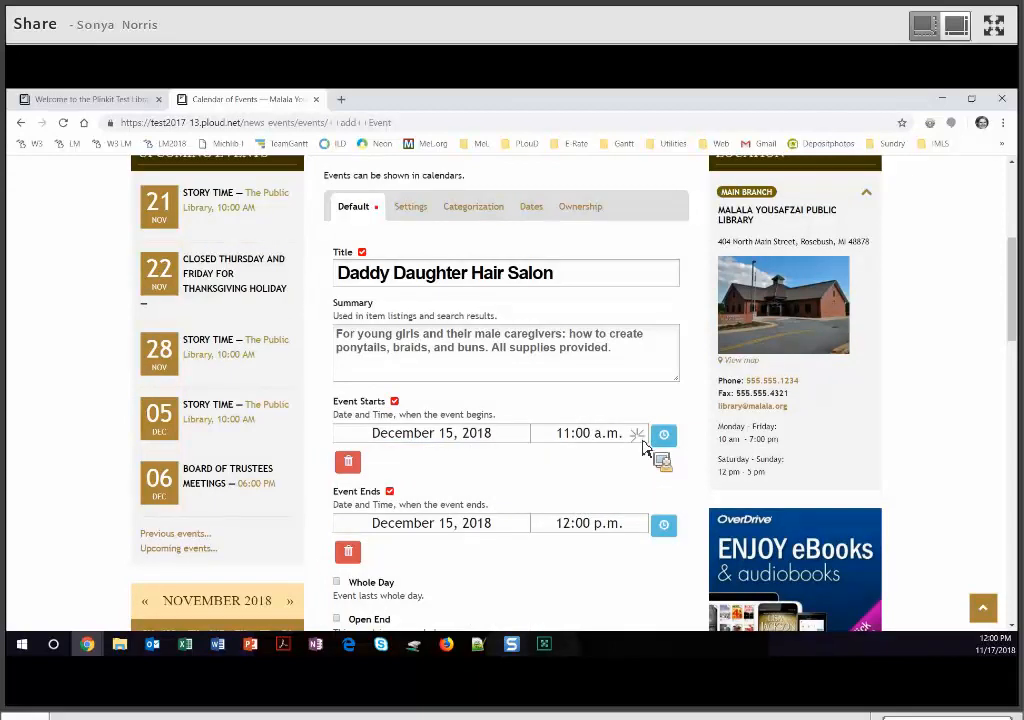
- Set the event to start at 2:00 p.m. and end at 3:30 p.m
click(645, 442)
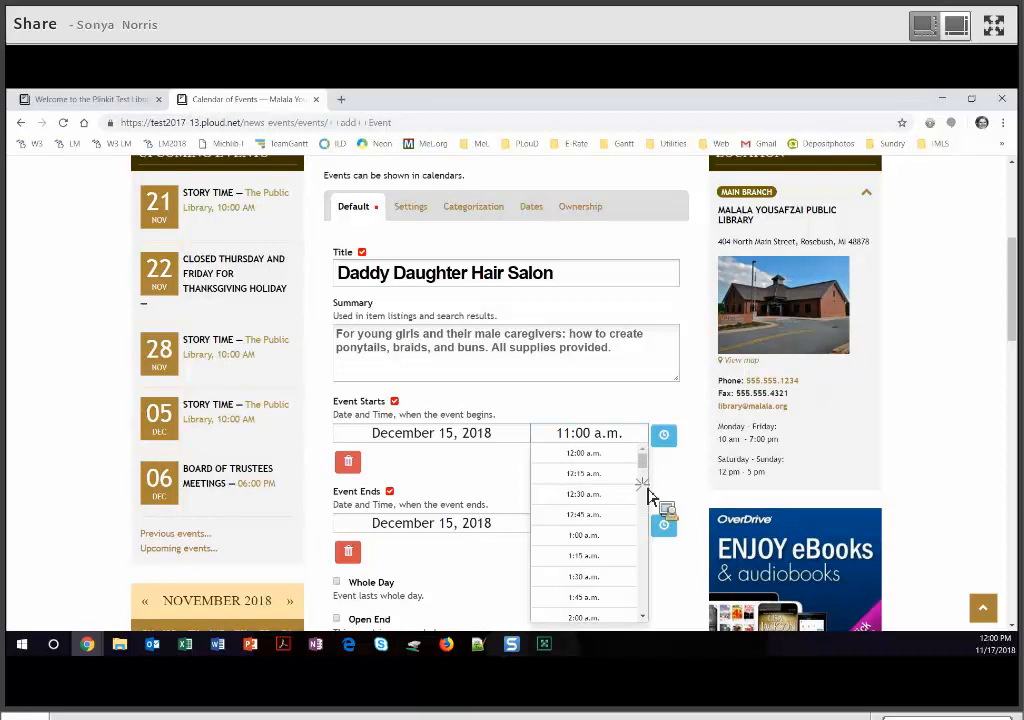
scroll(647, 505, down, 8)
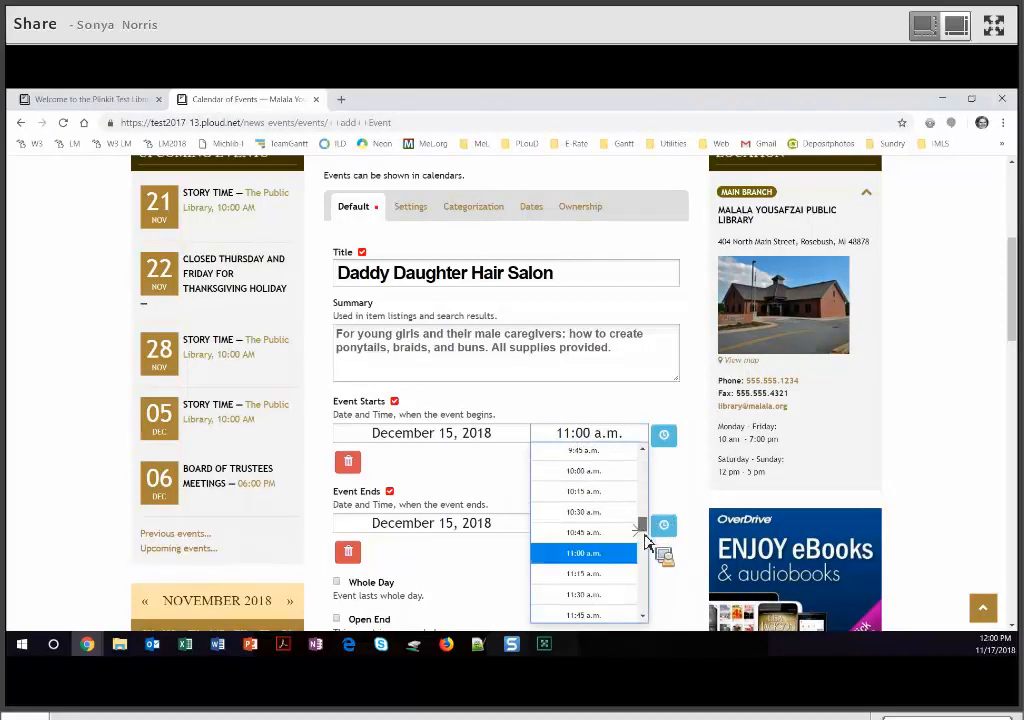
scroll(643, 555, down, 3)
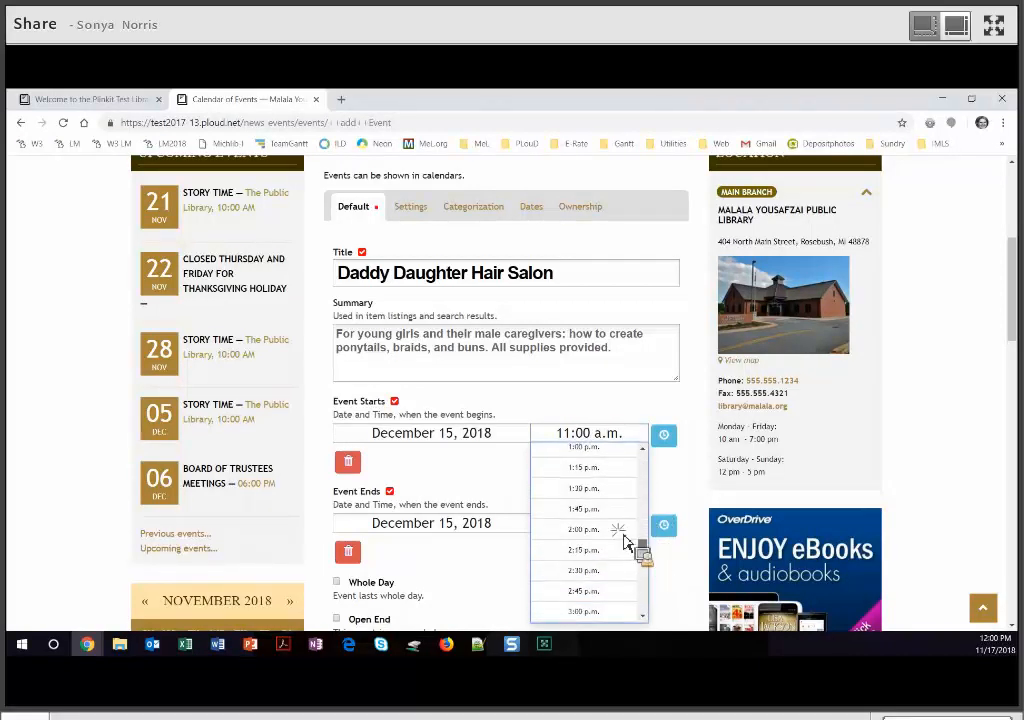
click(617, 518)
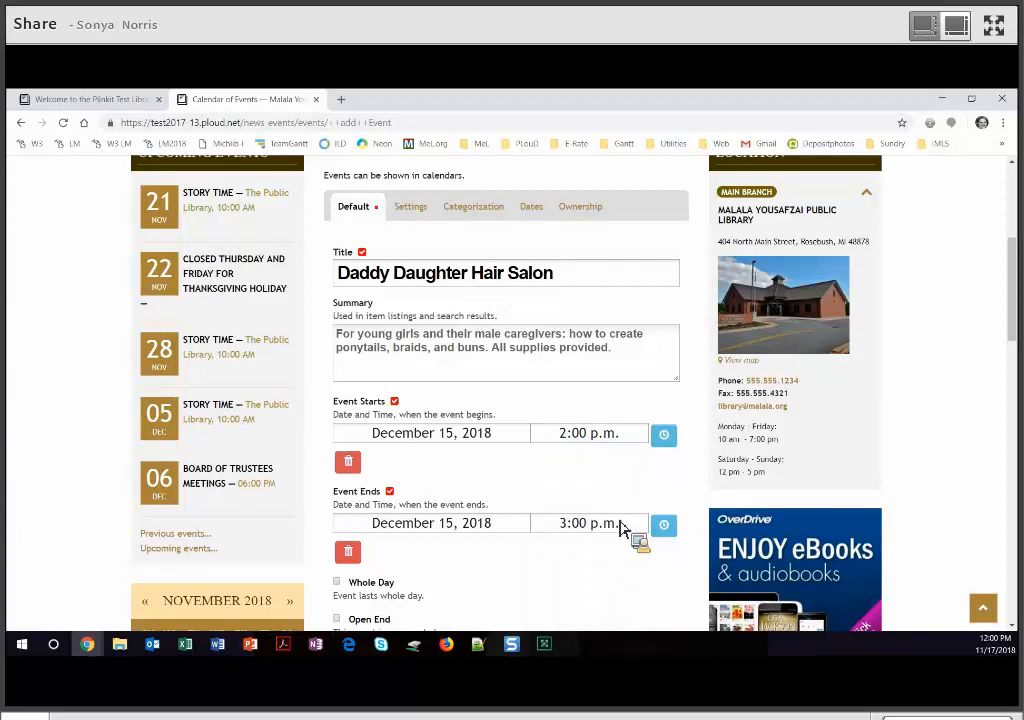
scroll(622, 527, down, 2)
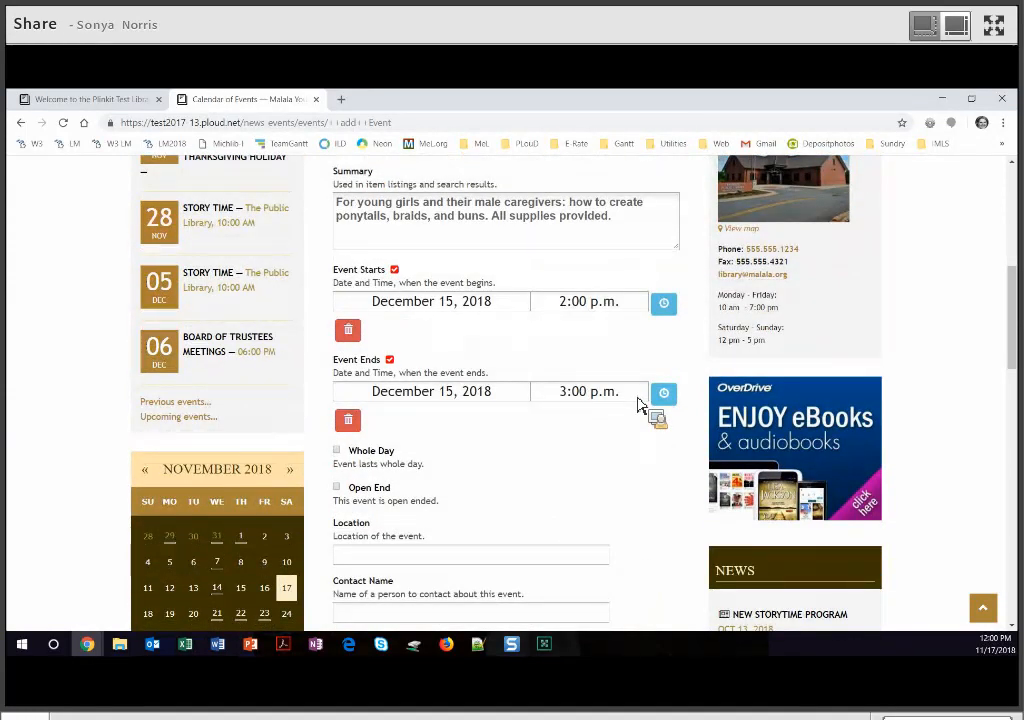
click(640, 399)
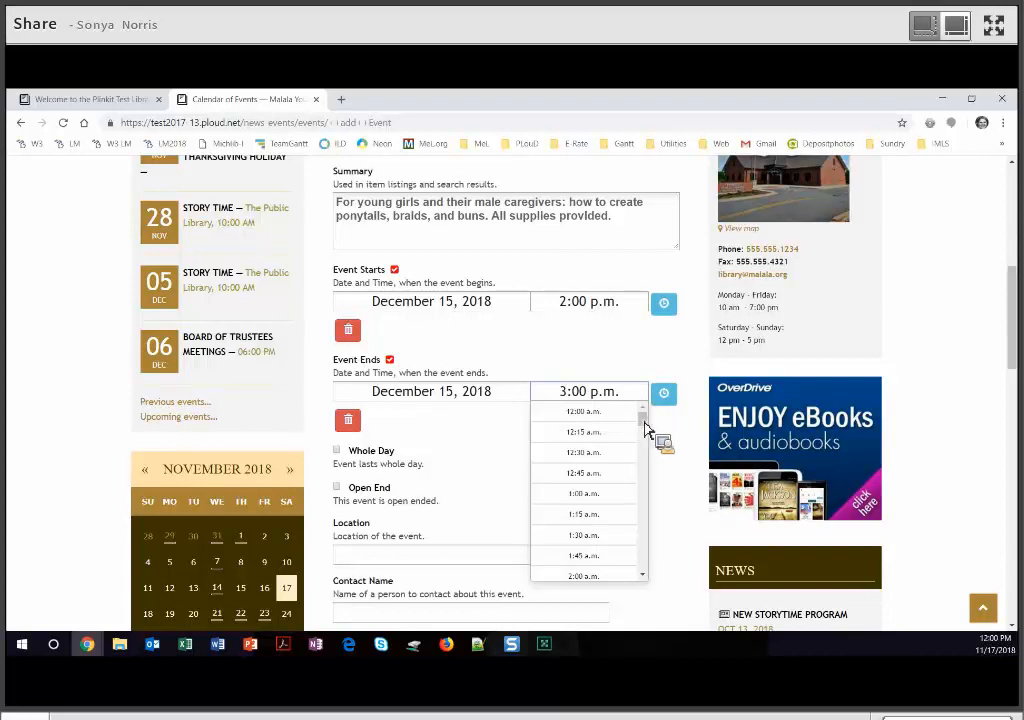
drag(649, 425, 642, 523)
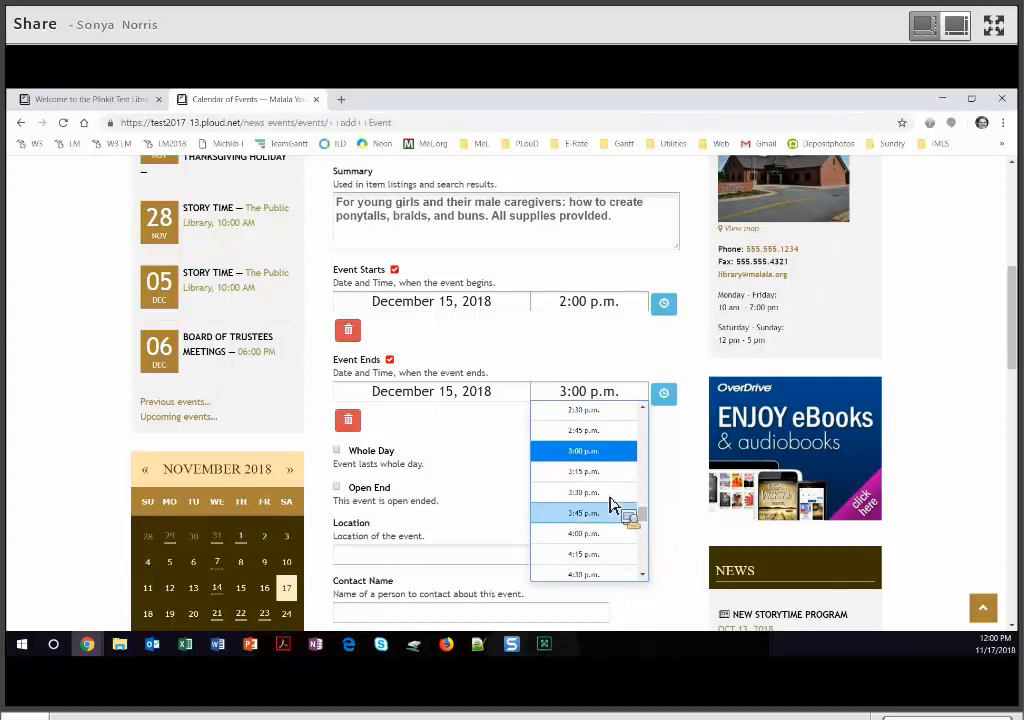
click(612, 496)
scroll(613, 505, down, 1)
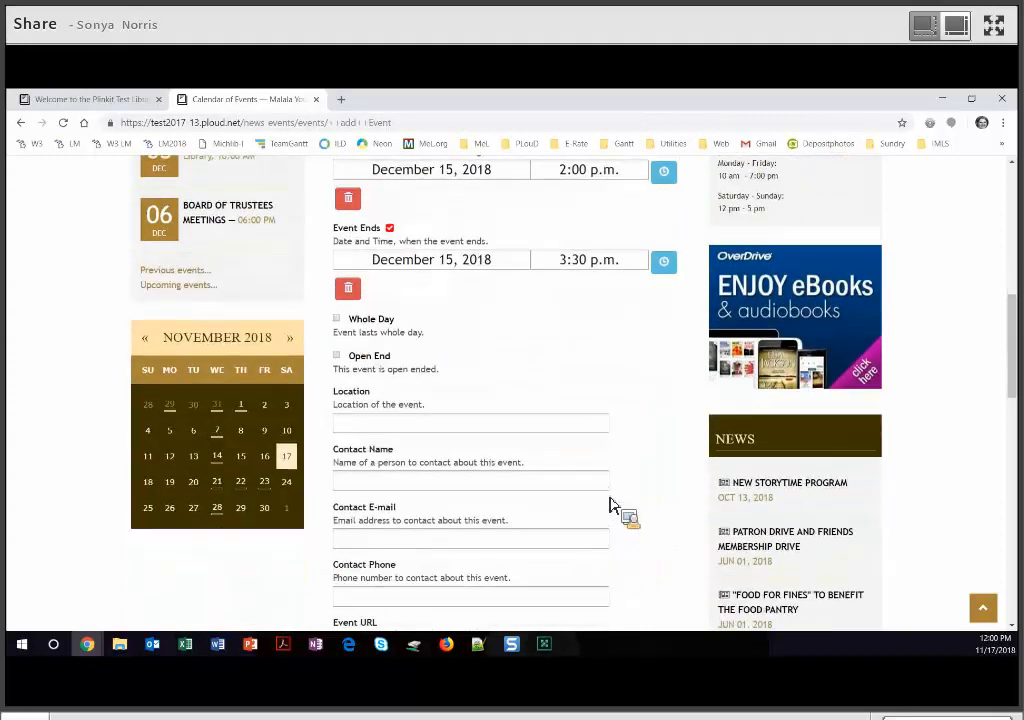
- Set location to Children's Room and enter the children's librarian's contact name, e-mail and phone
scroll(613, 505, down, 1)
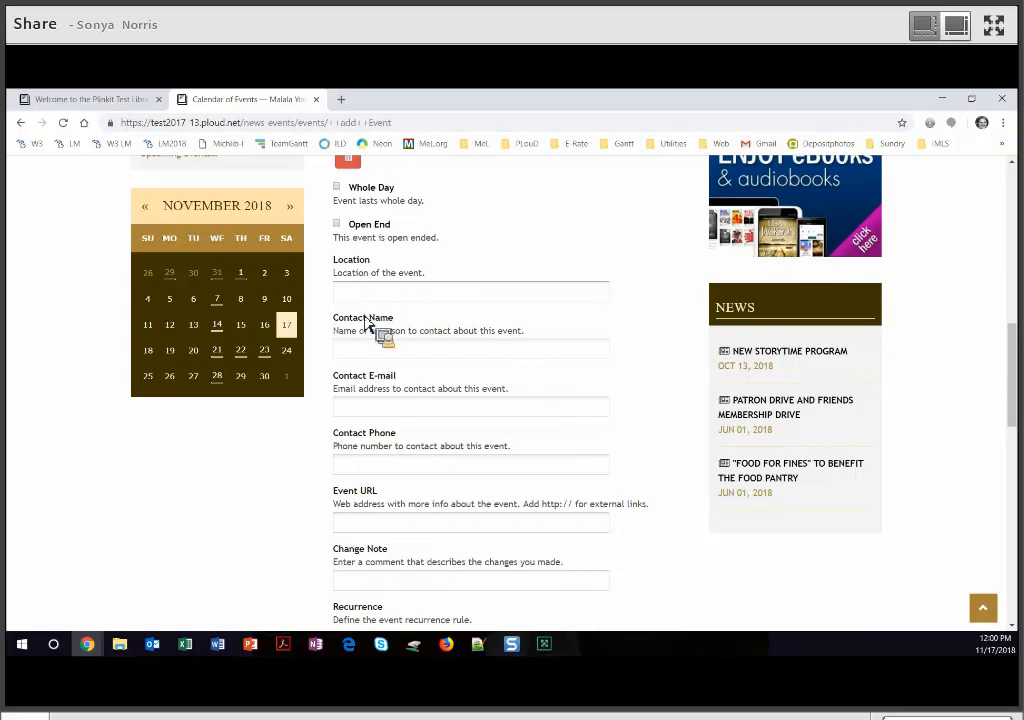
text(Chil)
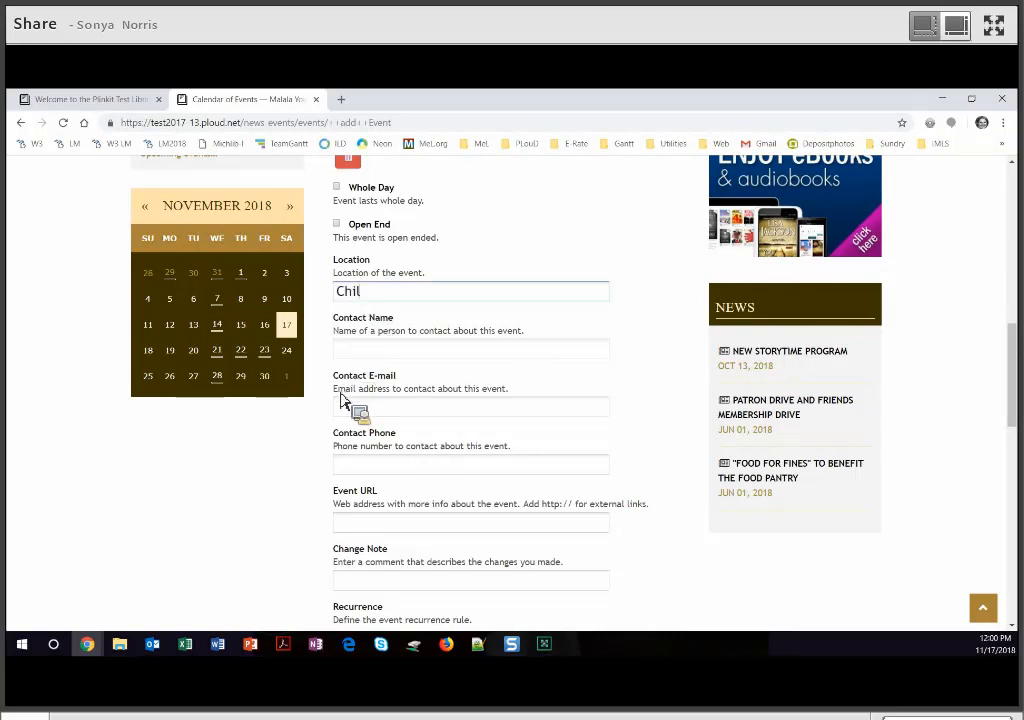
text(dren's Room)
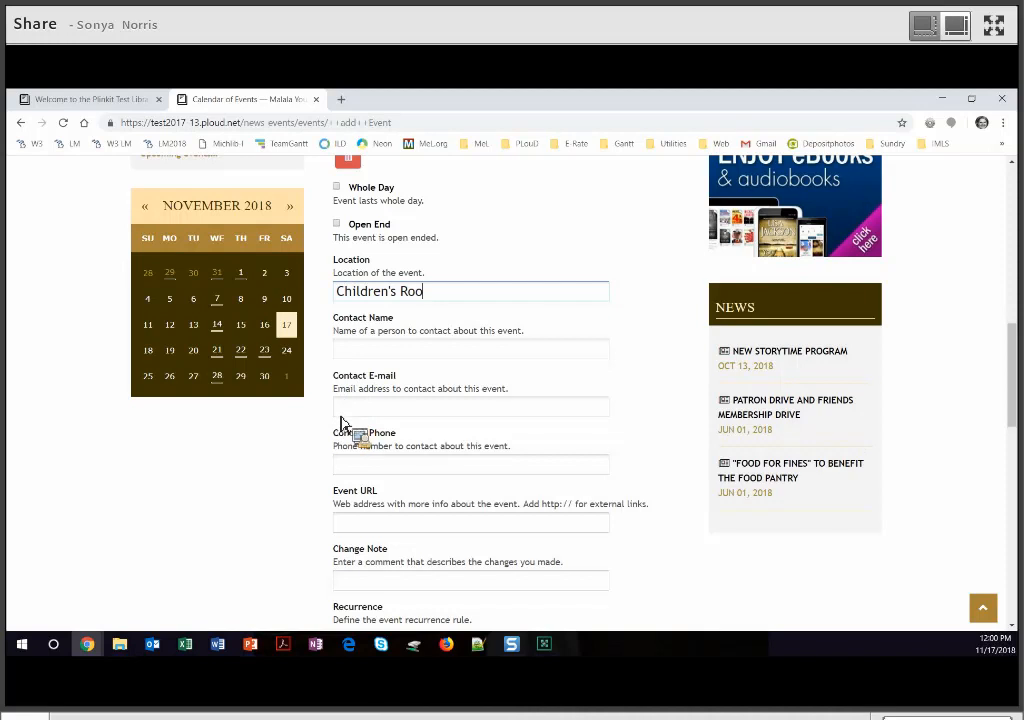
click(369, 354)
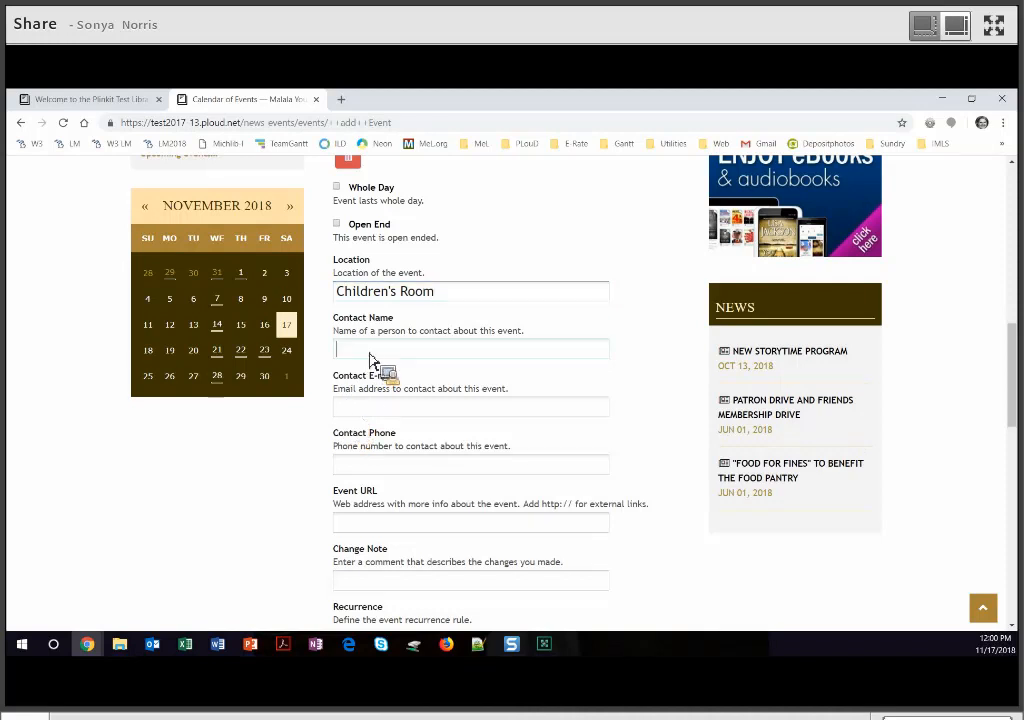
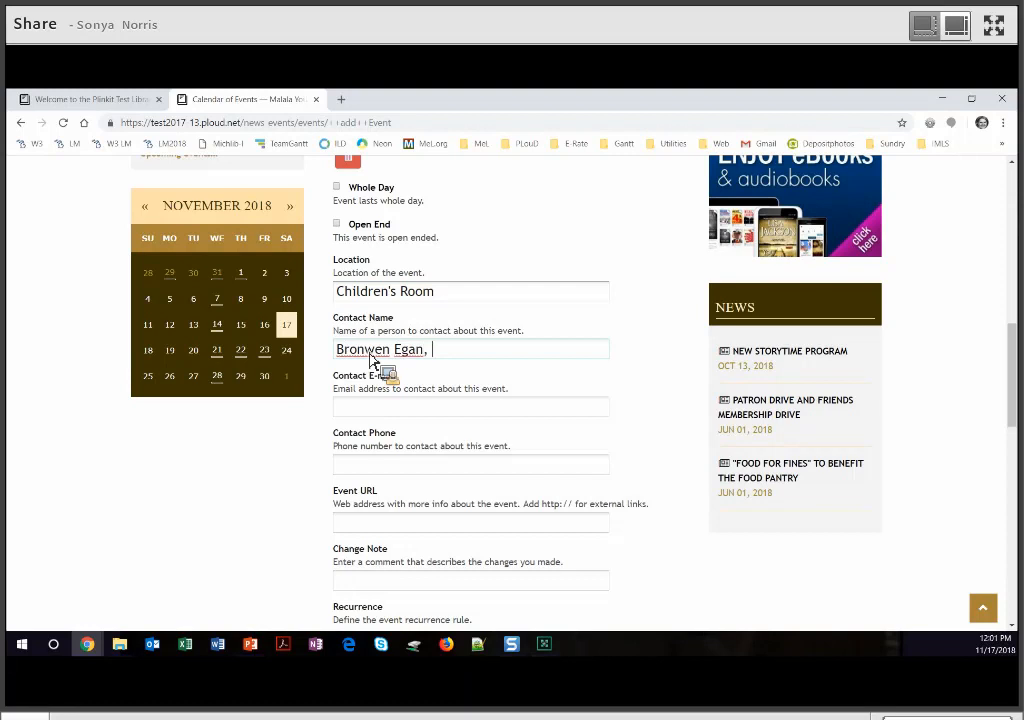
text(children's librarian)
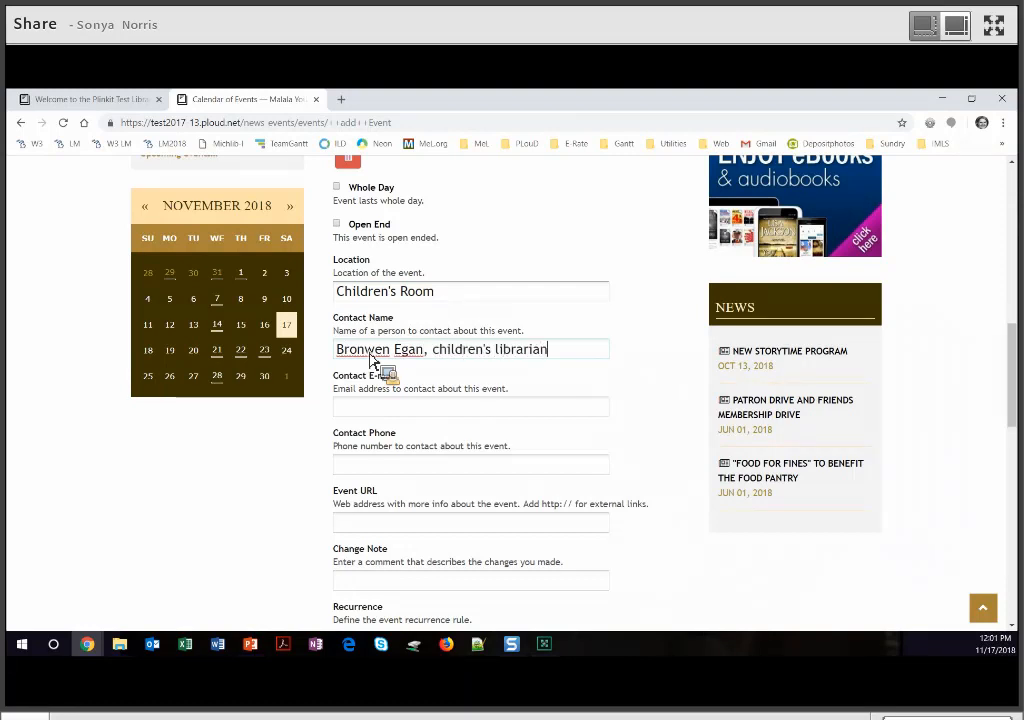
click(366, 410)
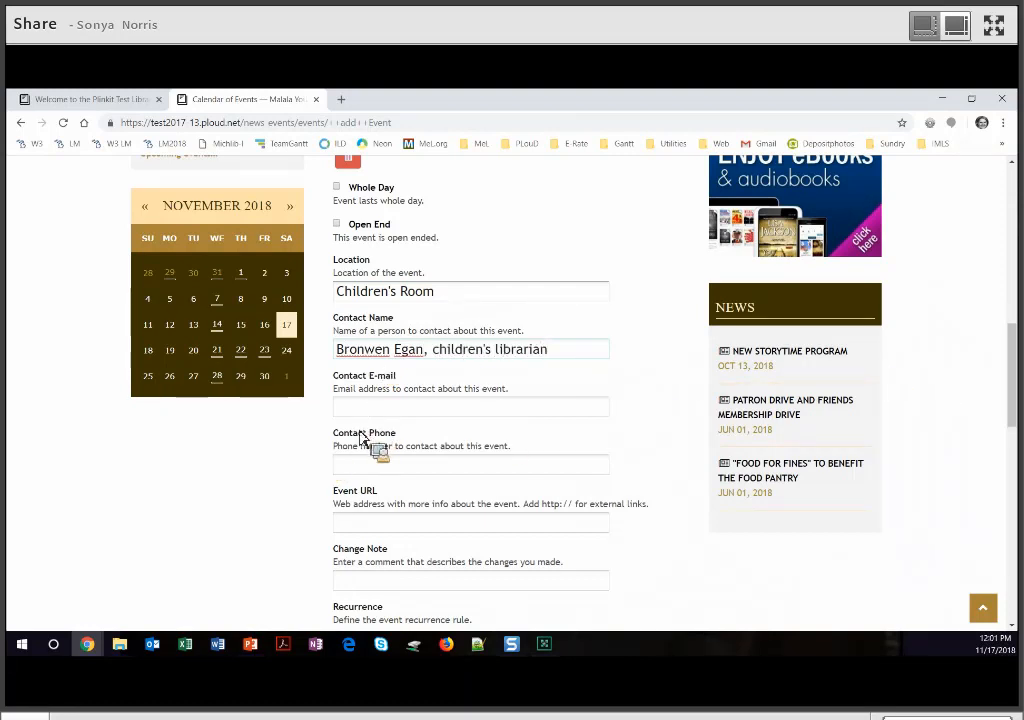
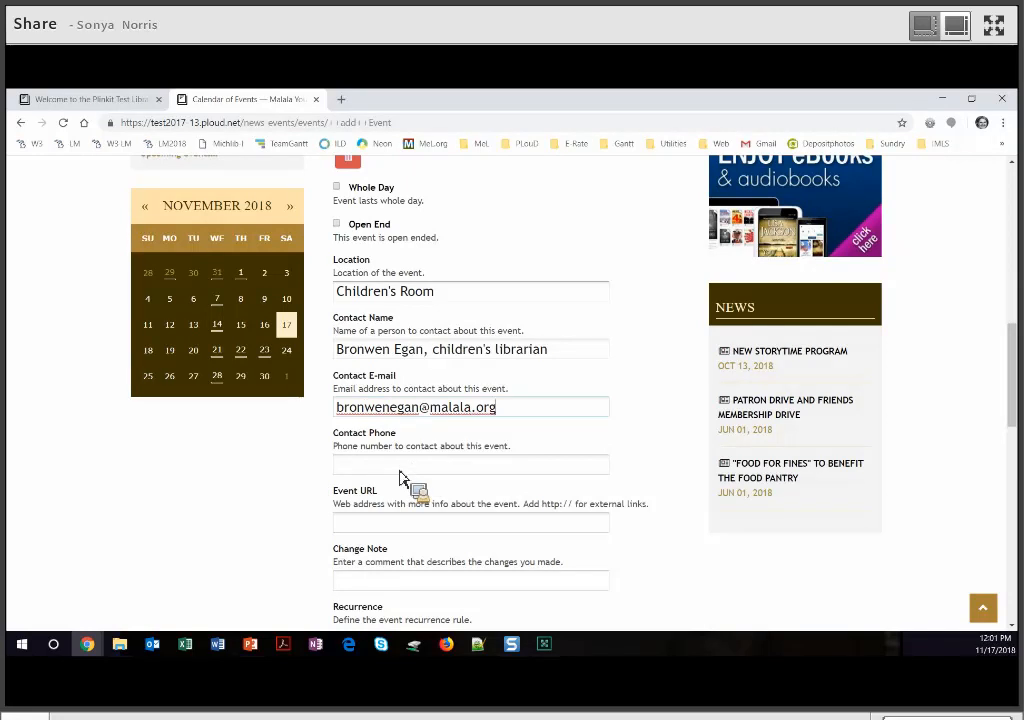
key(Tab)
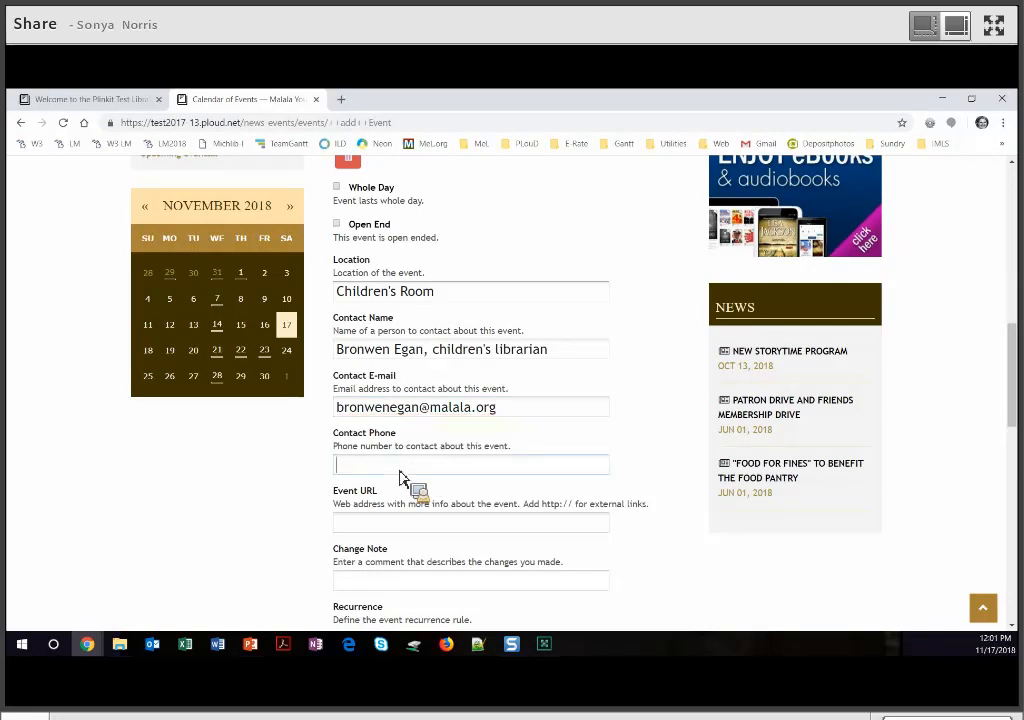
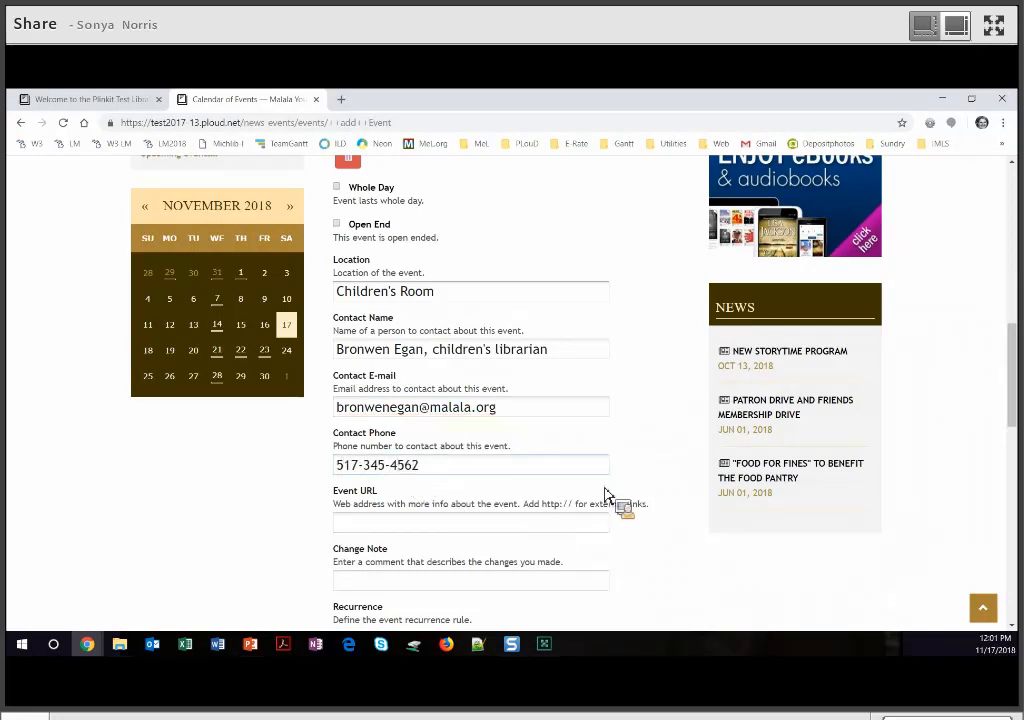
- Enter the body text 'We welcome you to join us for this special time to learn about children's hair care.'
scroll(610, 498, down, 2)
scroll(608, 495, down, 1)
scroll(606, 492, down, 1)
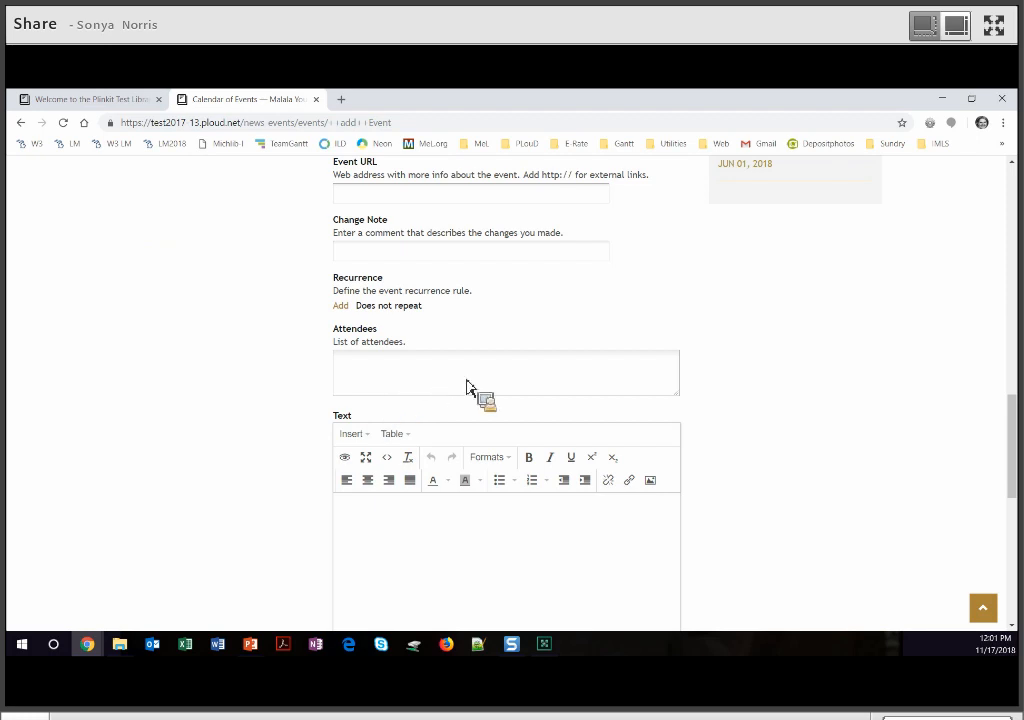
scroll(462, 378, down, 1)
scroll(390, 355, down, 2)
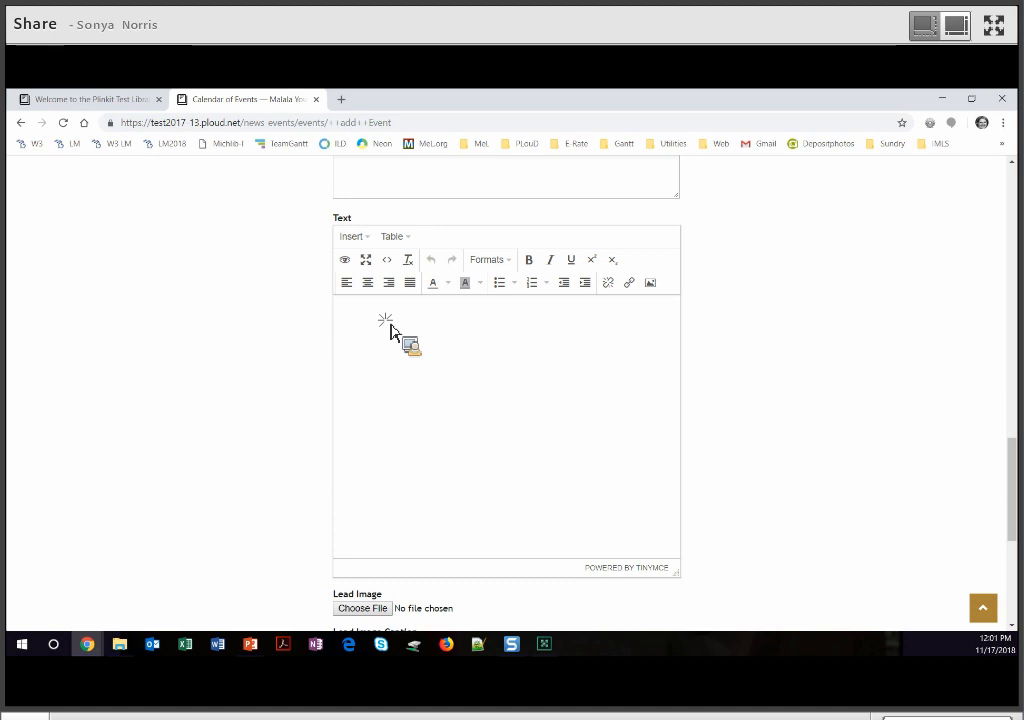
click(386, 344)
text(We welcome you to join us for this special)
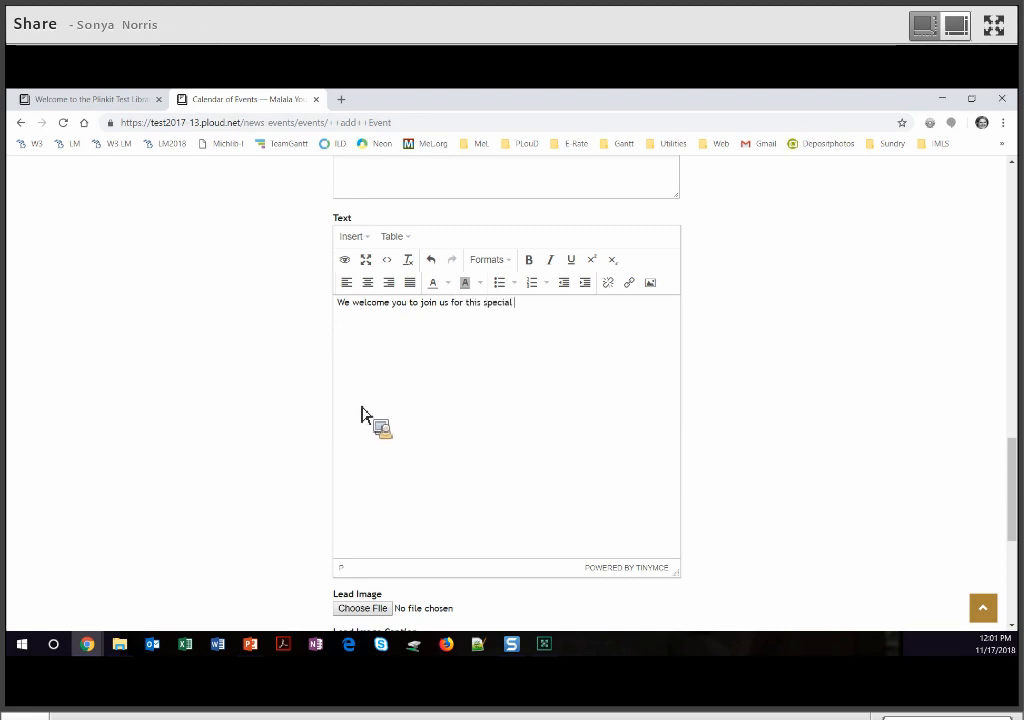
text( time to learn about childre)
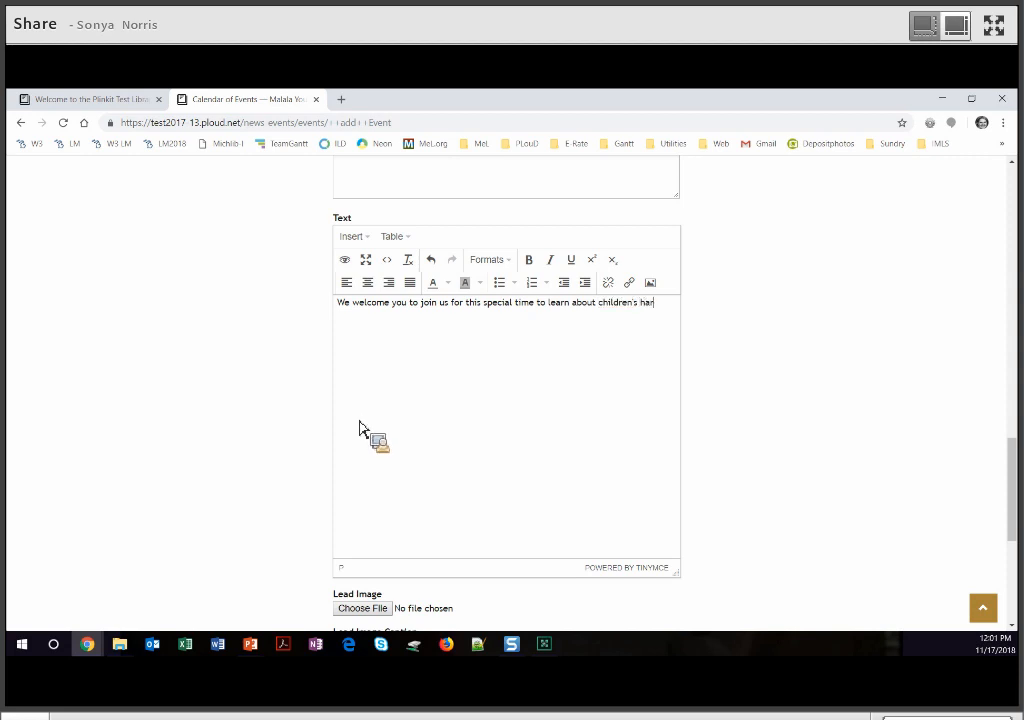
text(n's hair care.)
- Attach the Daddy Daughter Hair Salon photo from Family Programs as the lead image
scroll(873, 408, down, 1)
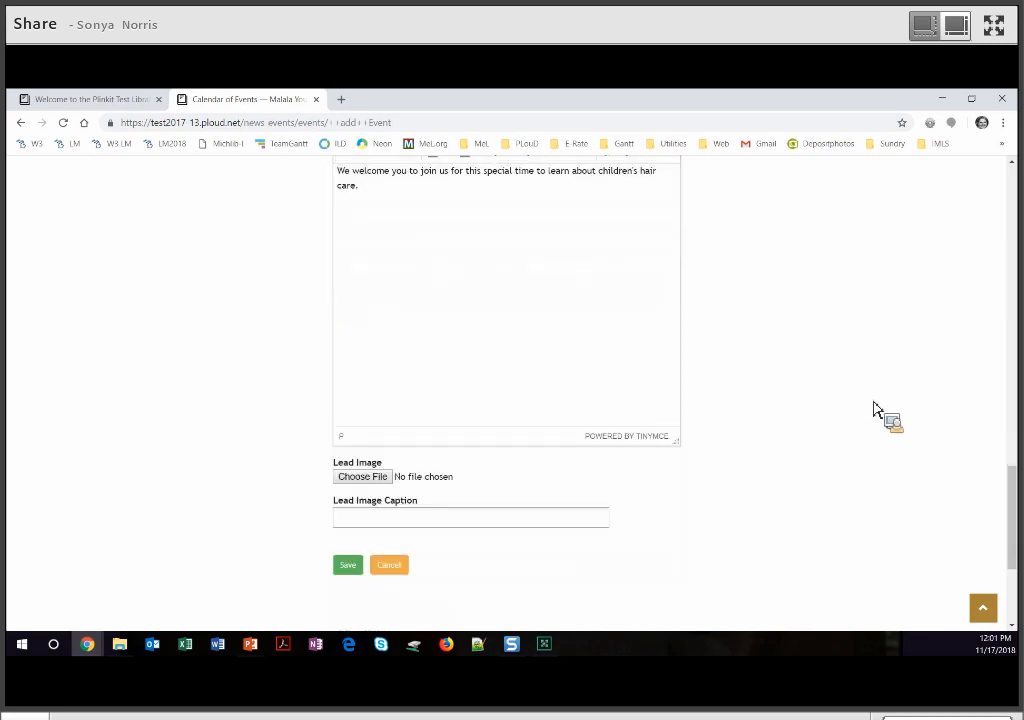
scroll(873, 408, down, 1)
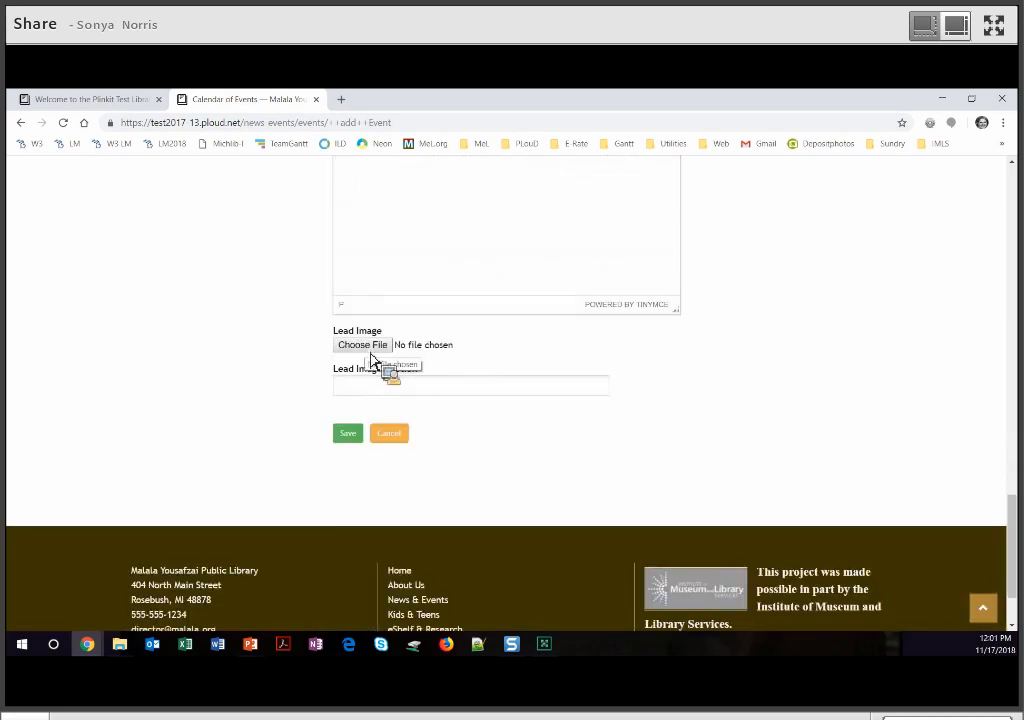
click(371, 358)
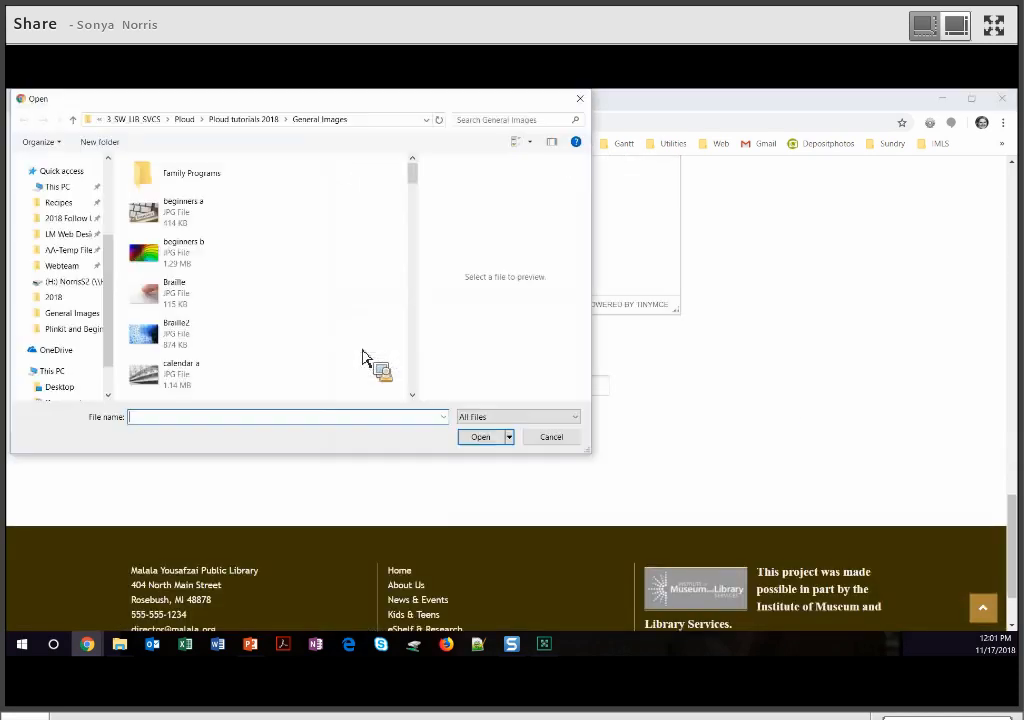
double_click(206, 180)
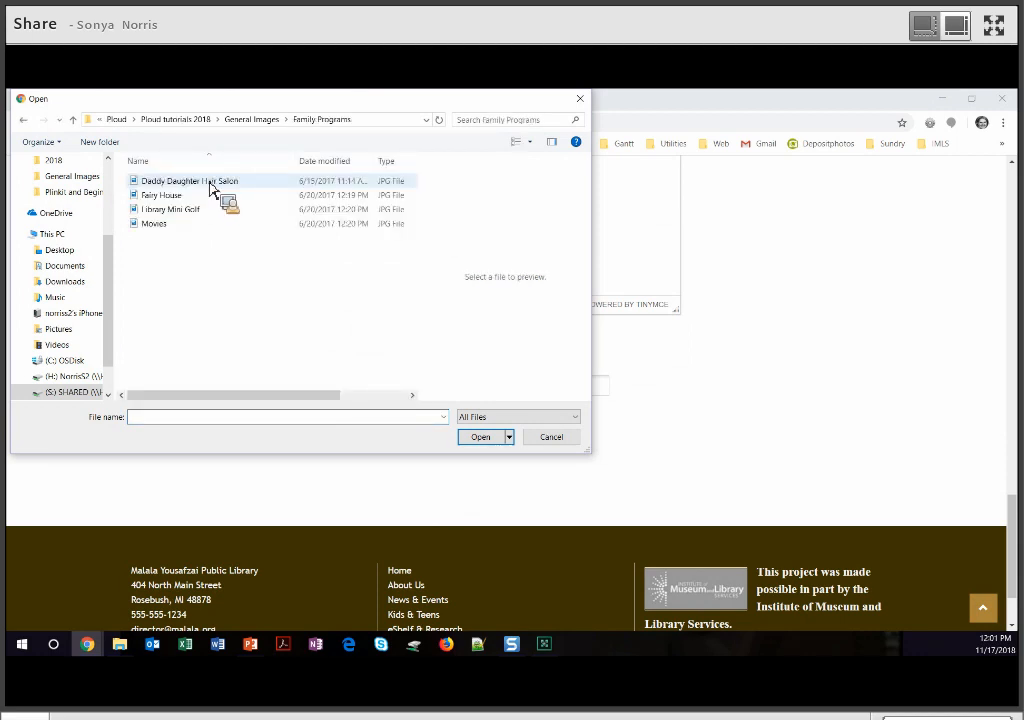
double_click(208, 182)
- Caption the lead image 'A father brushes his daughter's hair.' and save the event
click(380, 392)
text(A )
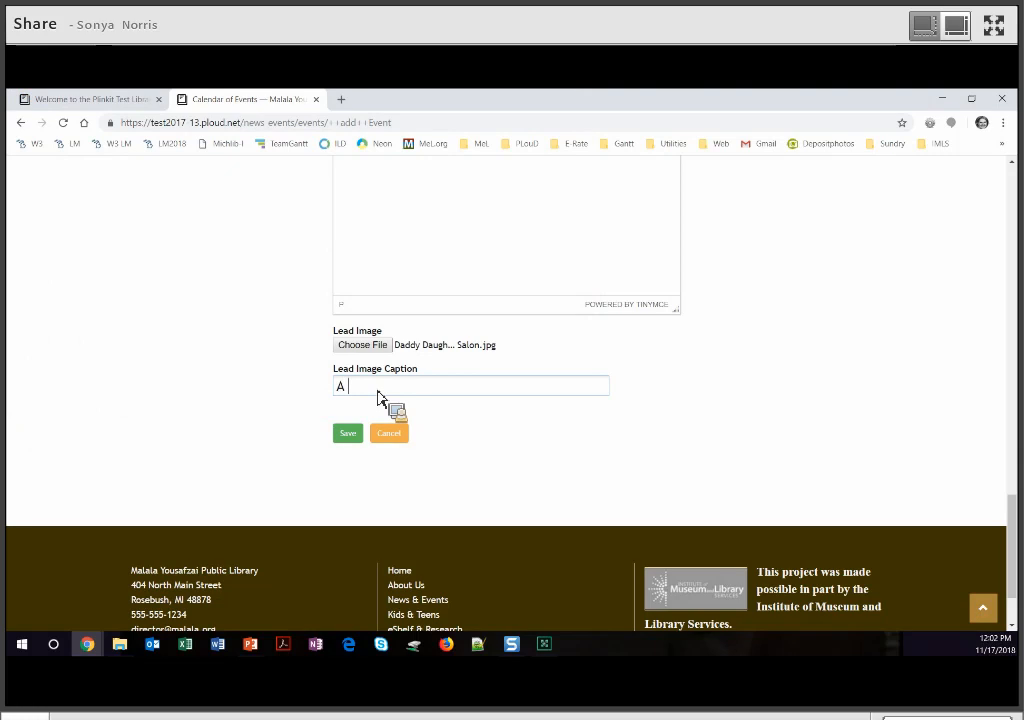
text(father brushes his daughter's hair.)
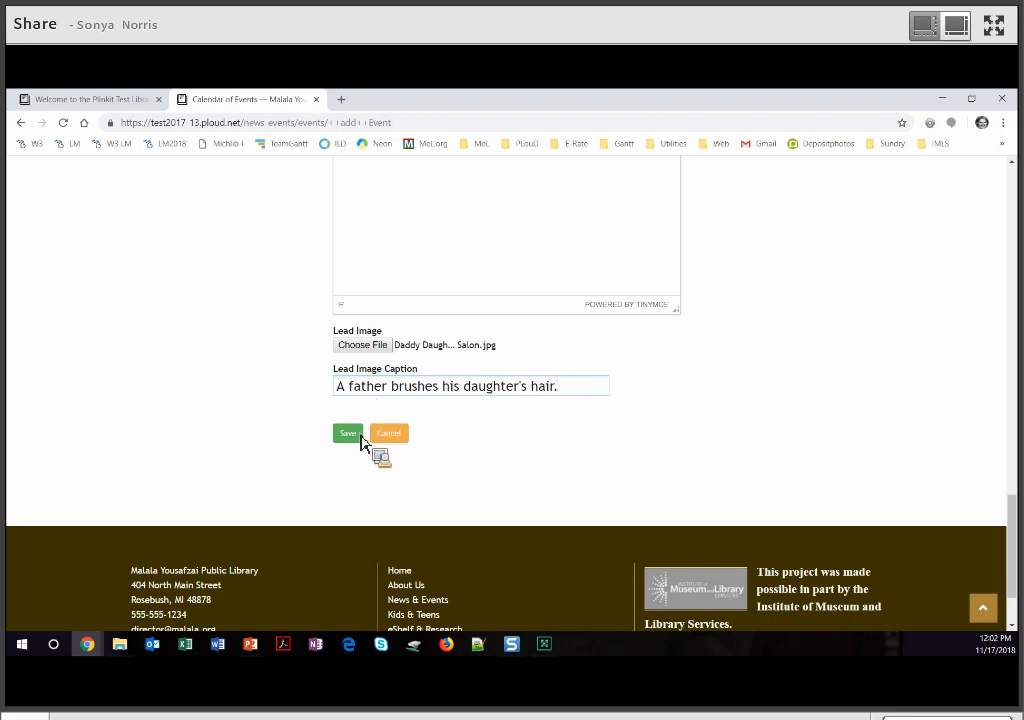
click(348, 433)
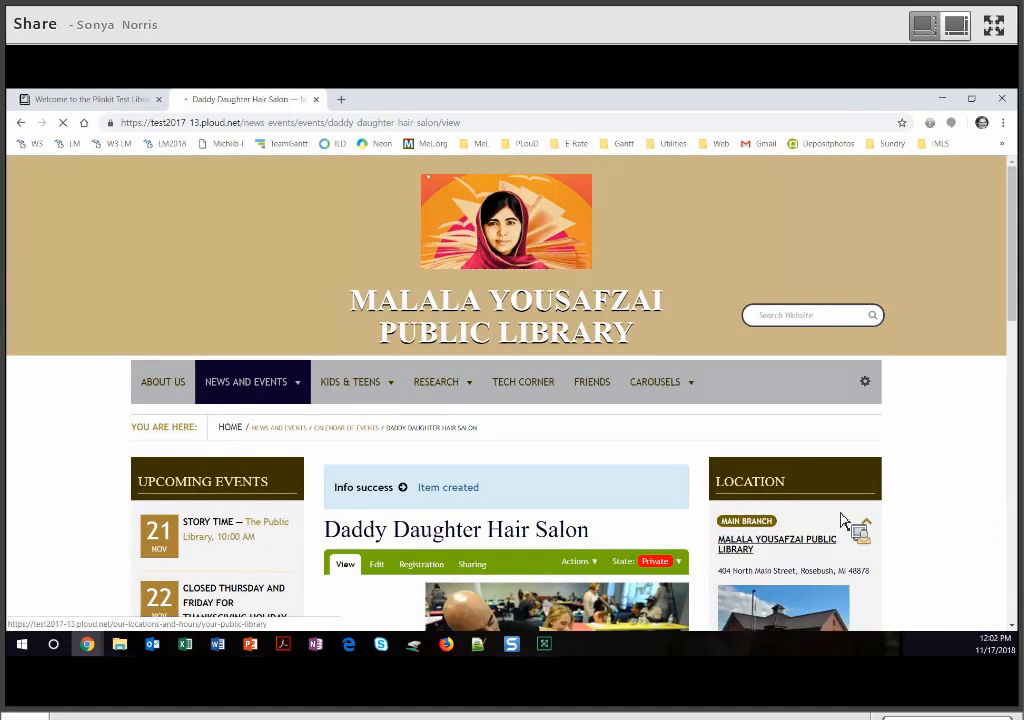
- Review the saved hair salon event and publish it
scroll(840, 520, down, 3)
scroll(845, 522, down, 2)
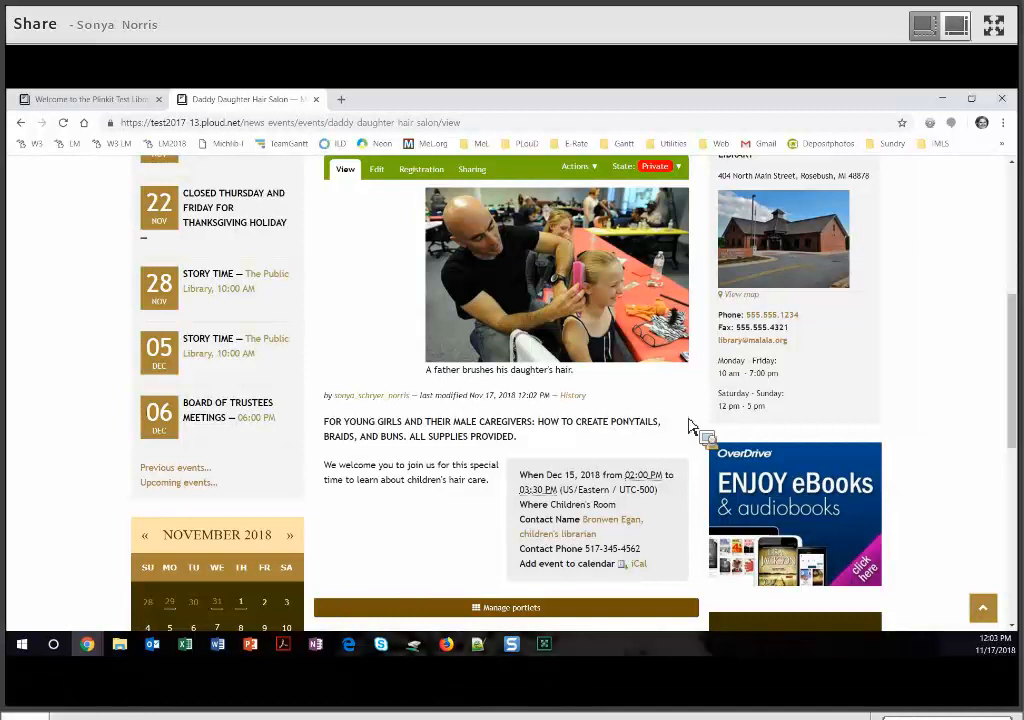
click(655, 167)
click(660, 195)
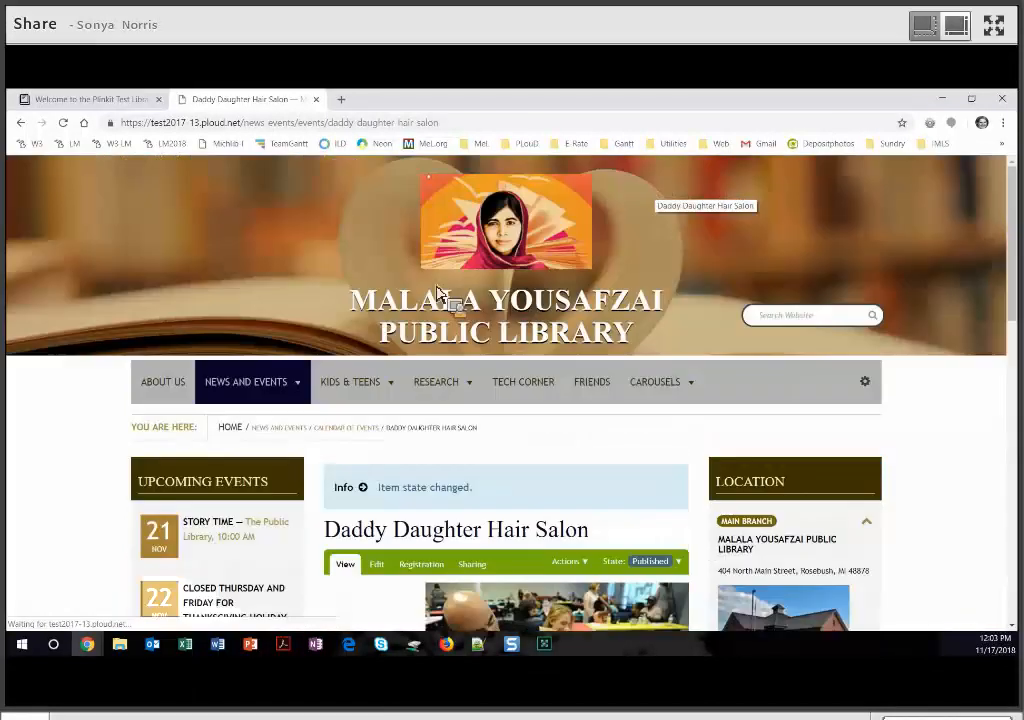
- Confirm the hair salon event appears on December 15, 2018 in the calendar
mouse_move(252, 393)
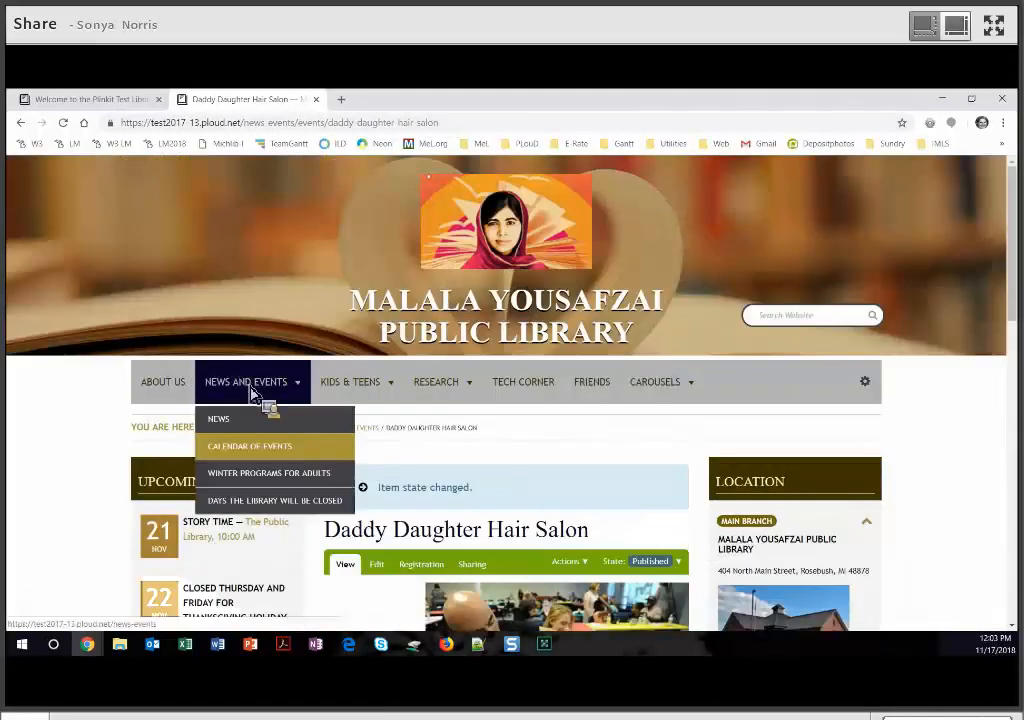
click(256, 452)
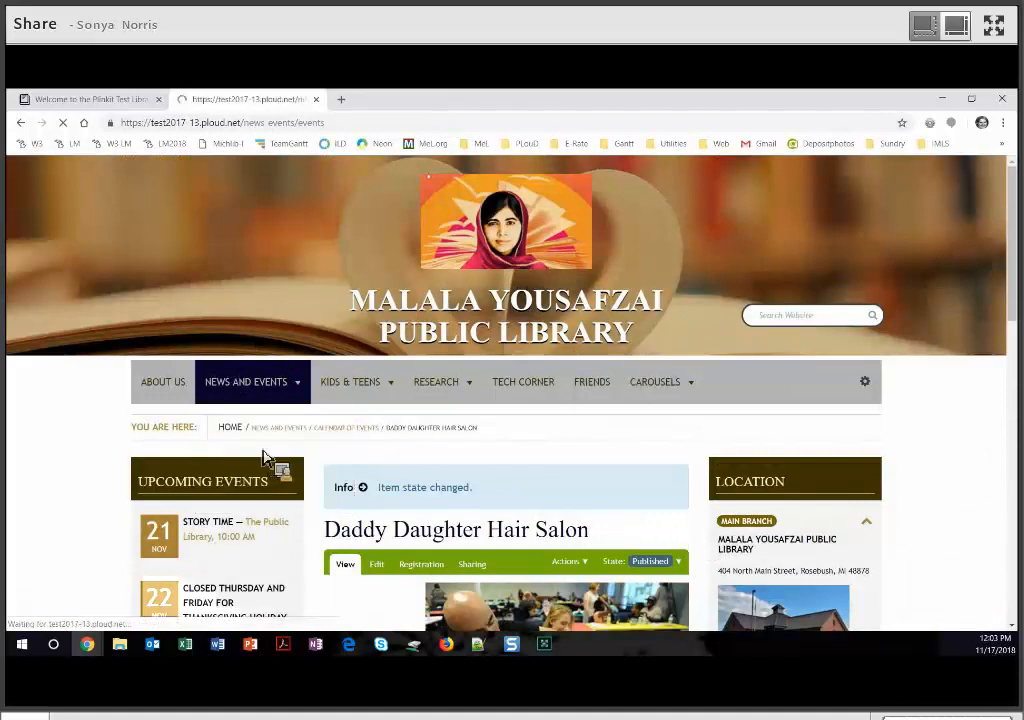
scroll(470, 360, down, 3)
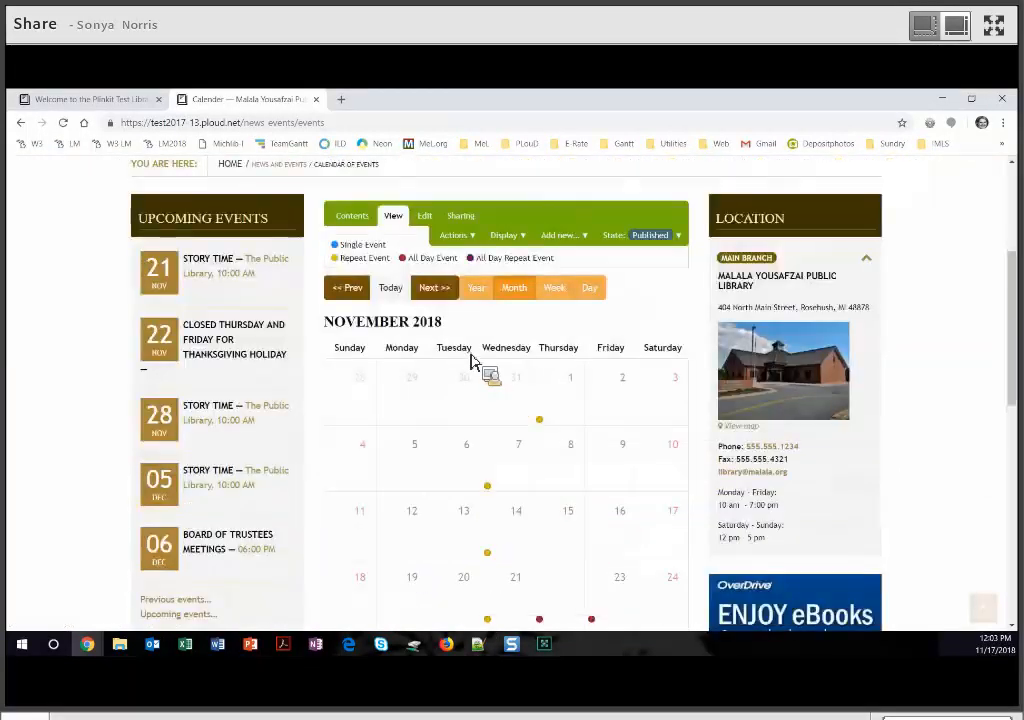
click(447, 287)
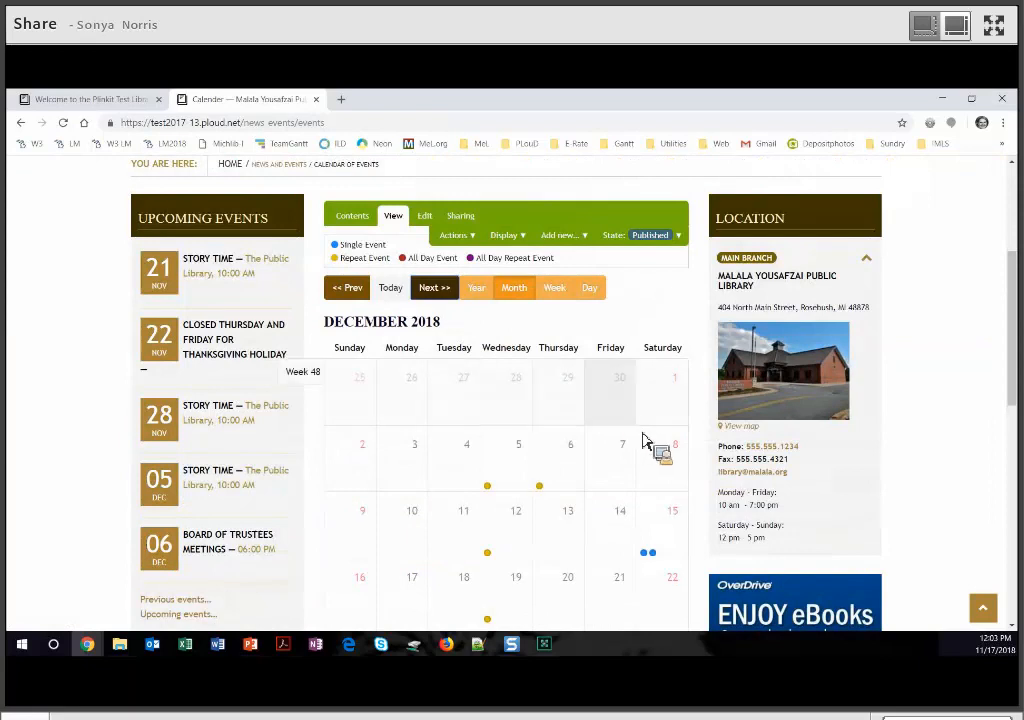
scroll(650, 445, down, 2)
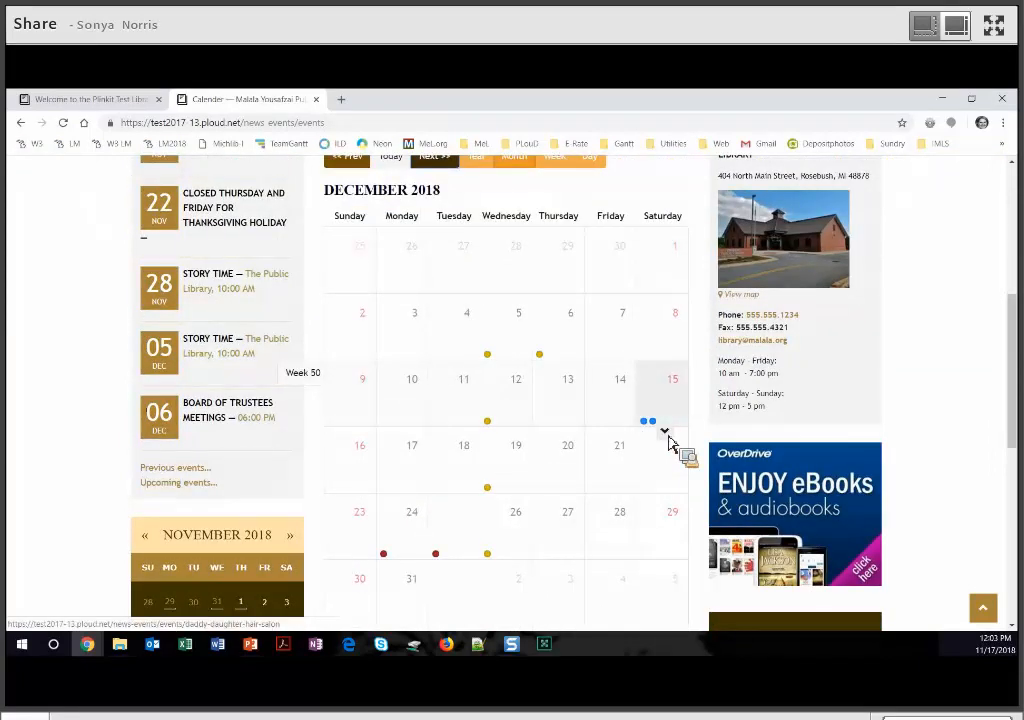
click(672, 444)
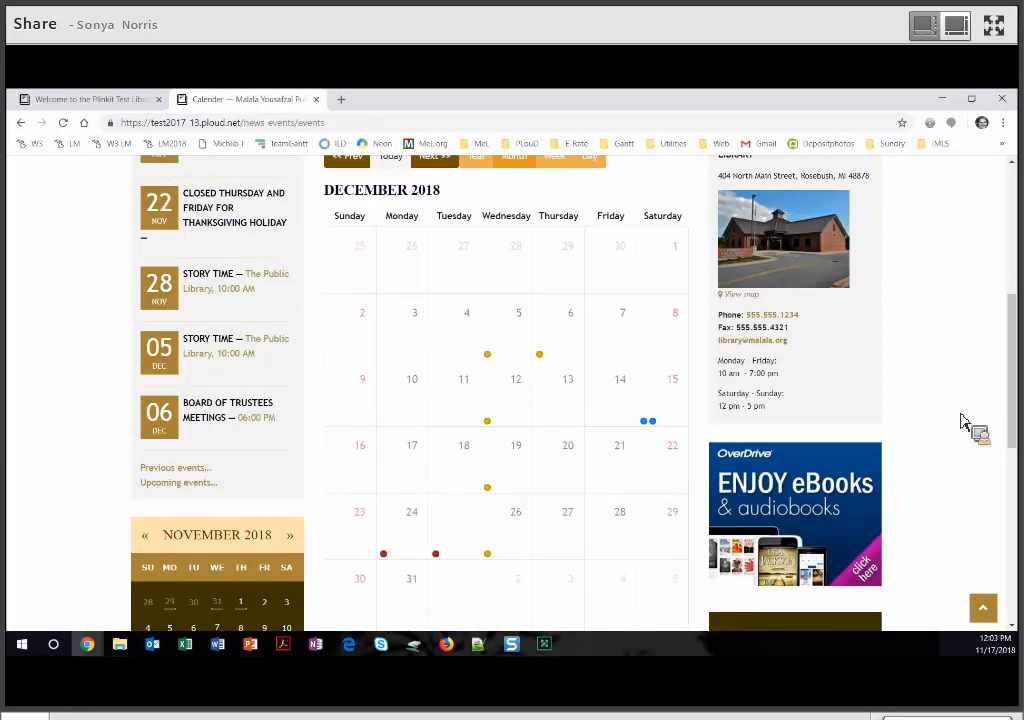
- Open the Winter Programs for Adults page from News and Events
scroll(487, 311, up, 5)
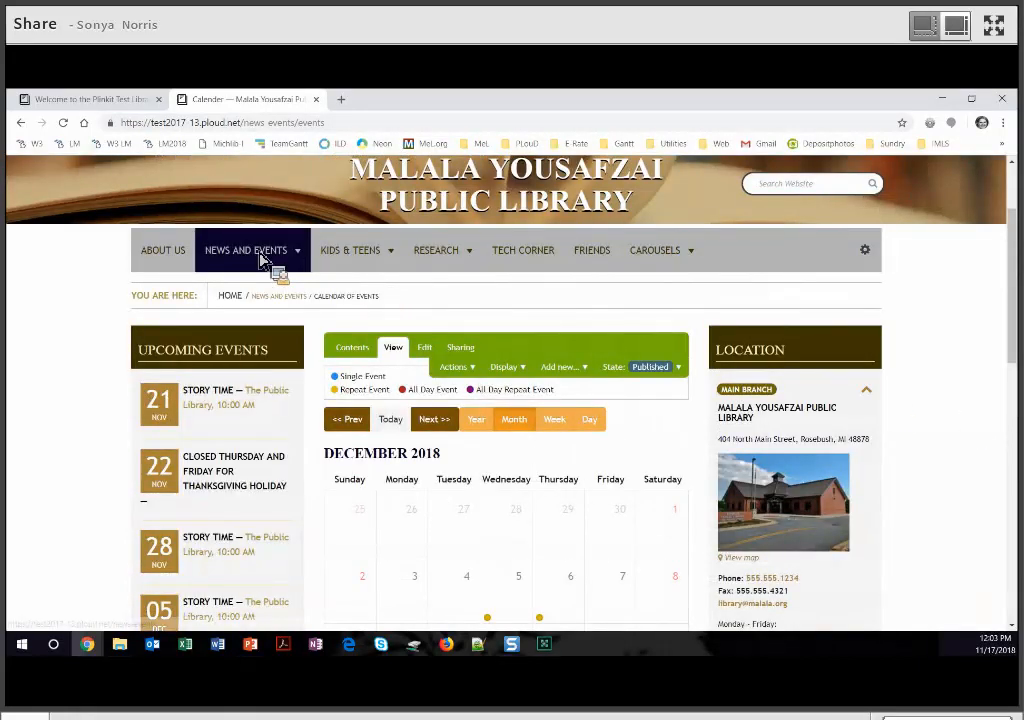
mouse_move(262, 258)
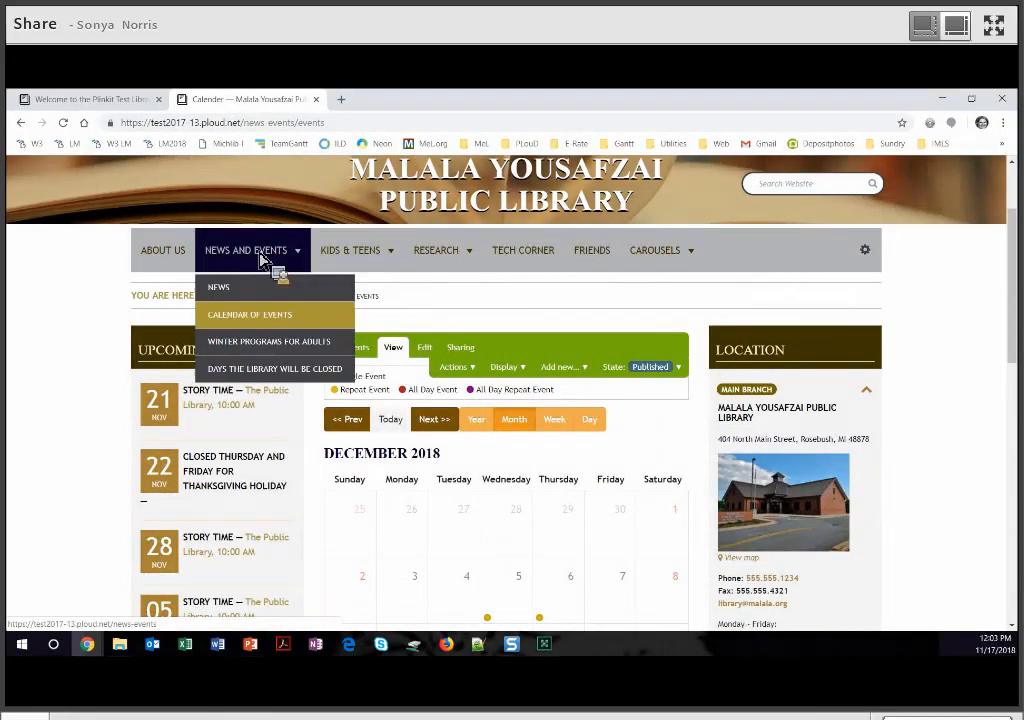
click(258, 343)
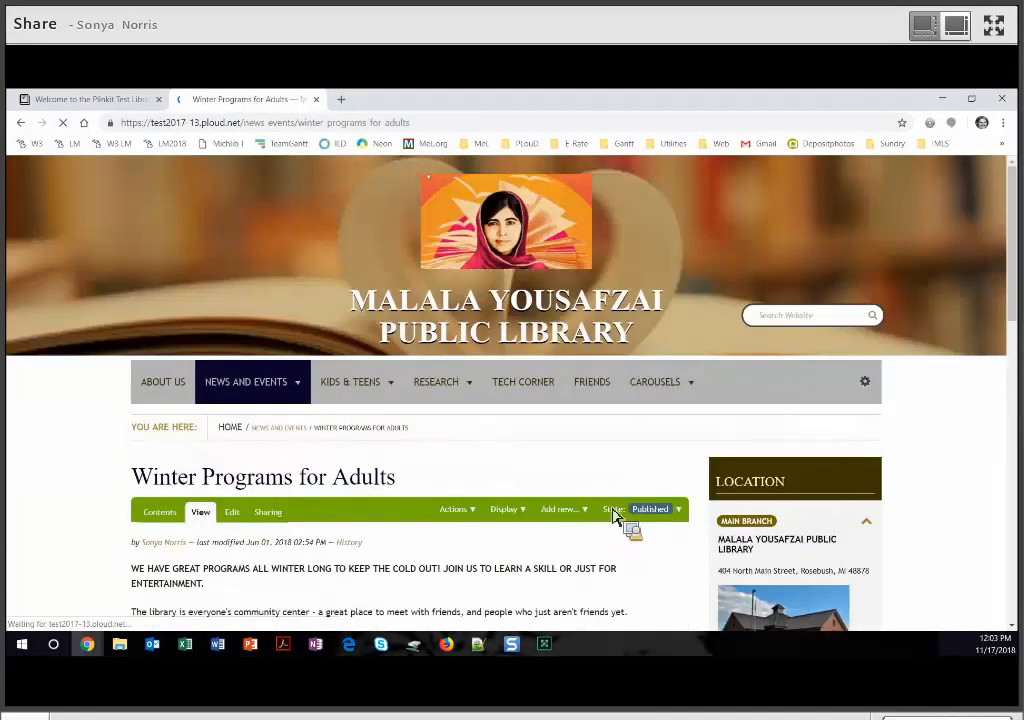
scroll(615, 520, down, 1)
scroll(615, 520, down, 3)
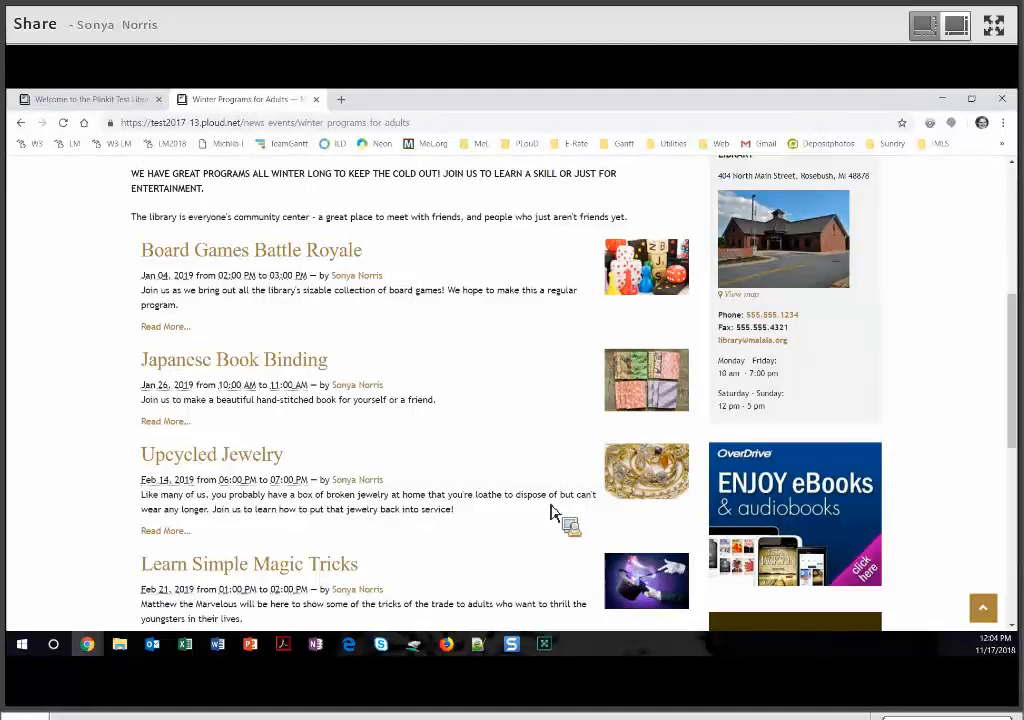
scroll(470, 490, up, 5)
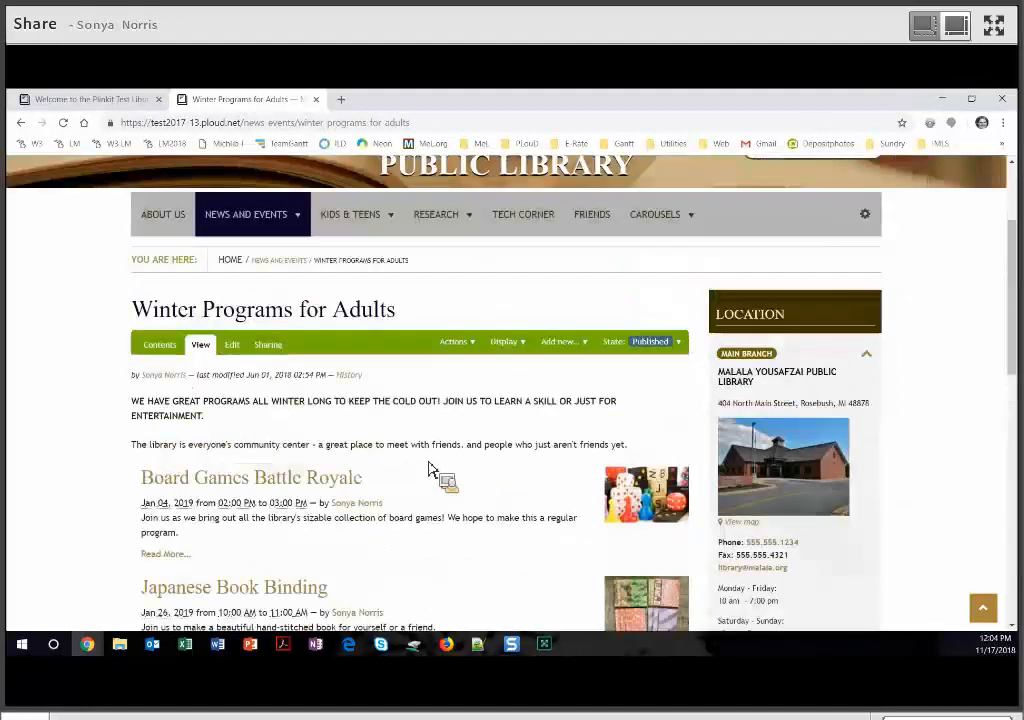
- Return to the Calendar of Events and start a new Event
click(283, 450)
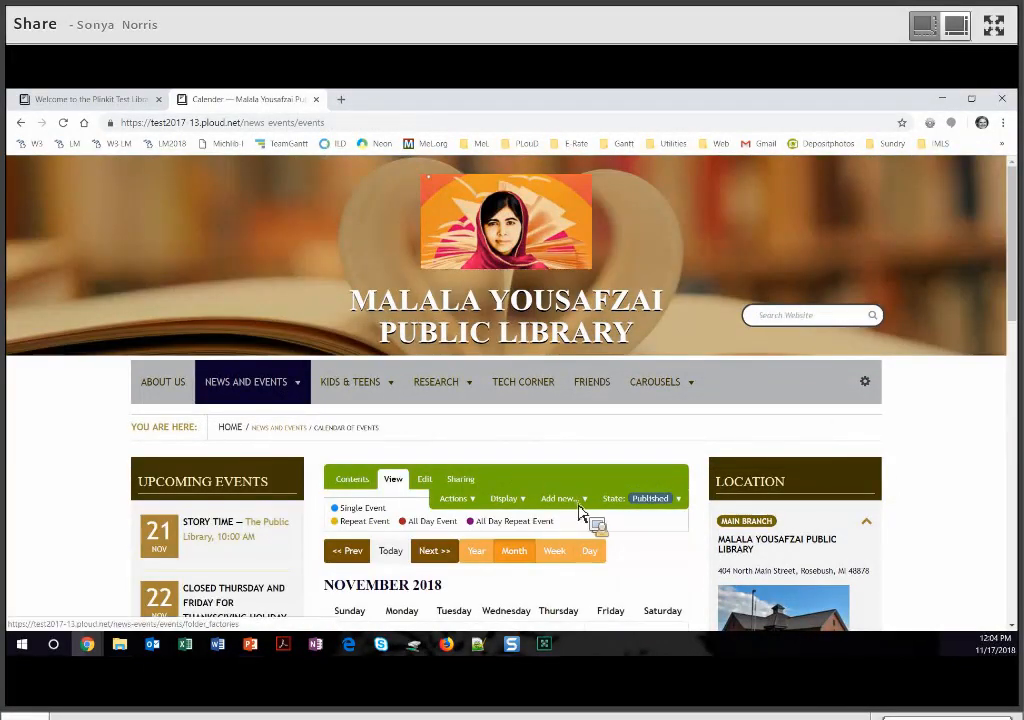
click(578, 500)
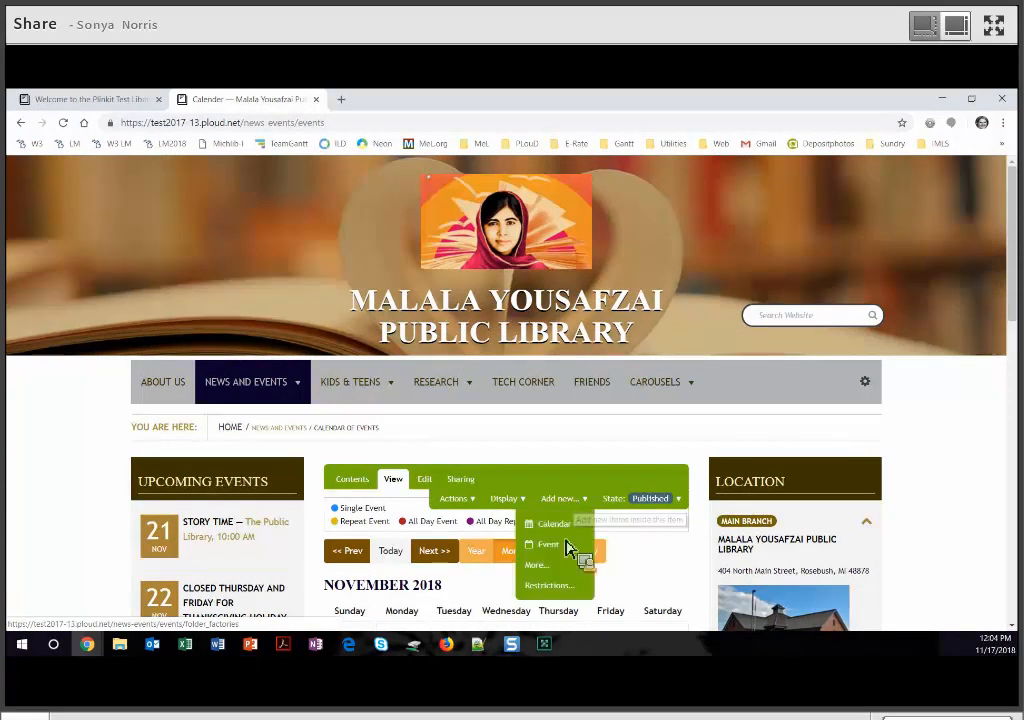
click(566, 550)
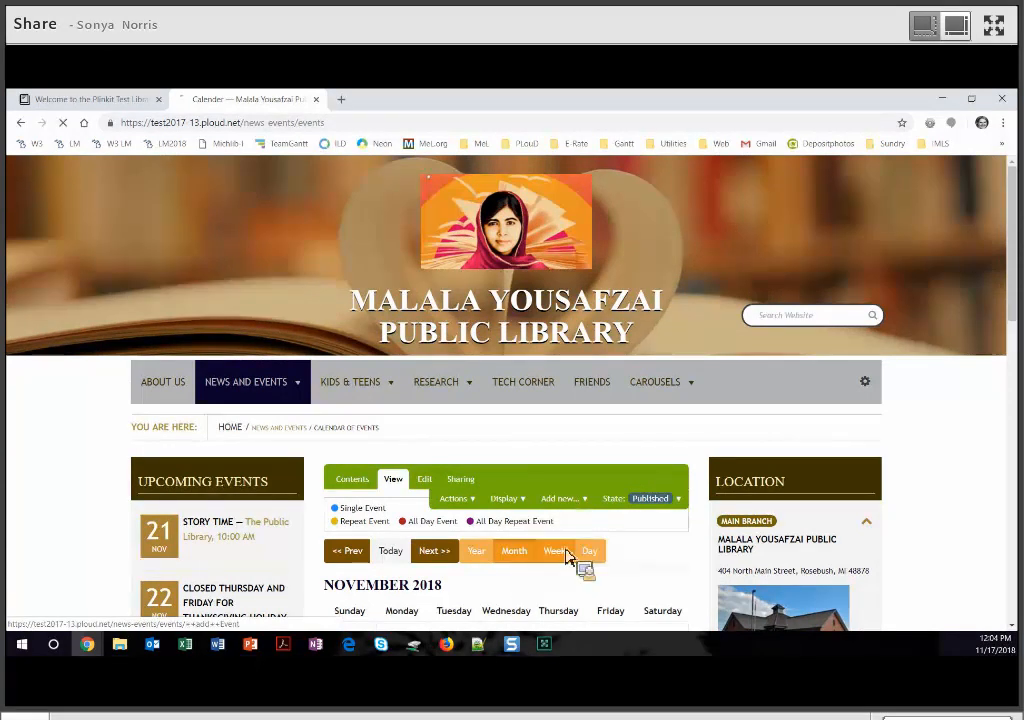
- Title it 'Board of Trustees Meetings' and summarise it as open to the public with public comment time
scroll(414, 420, down, 2)
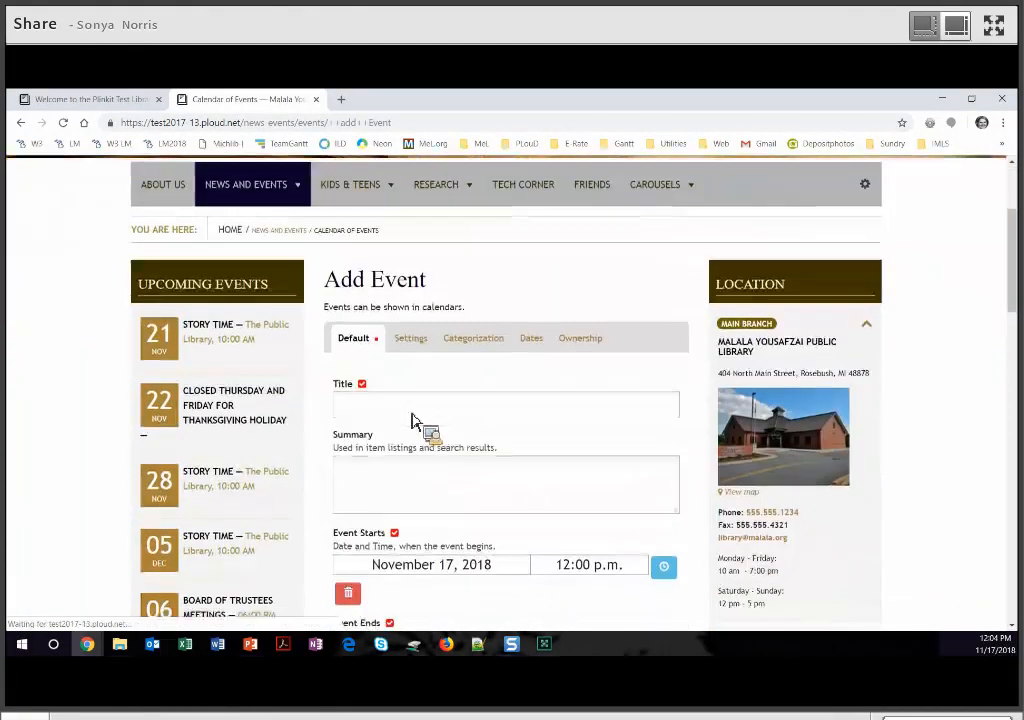
text(Boa)
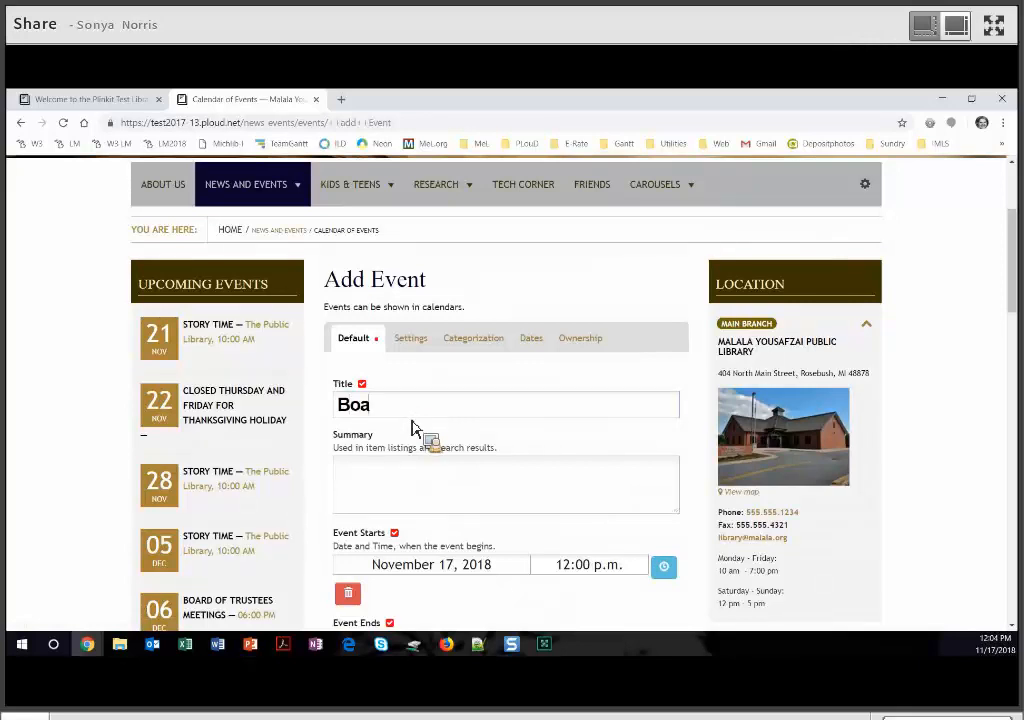
text(rd of Trustees Meetings)
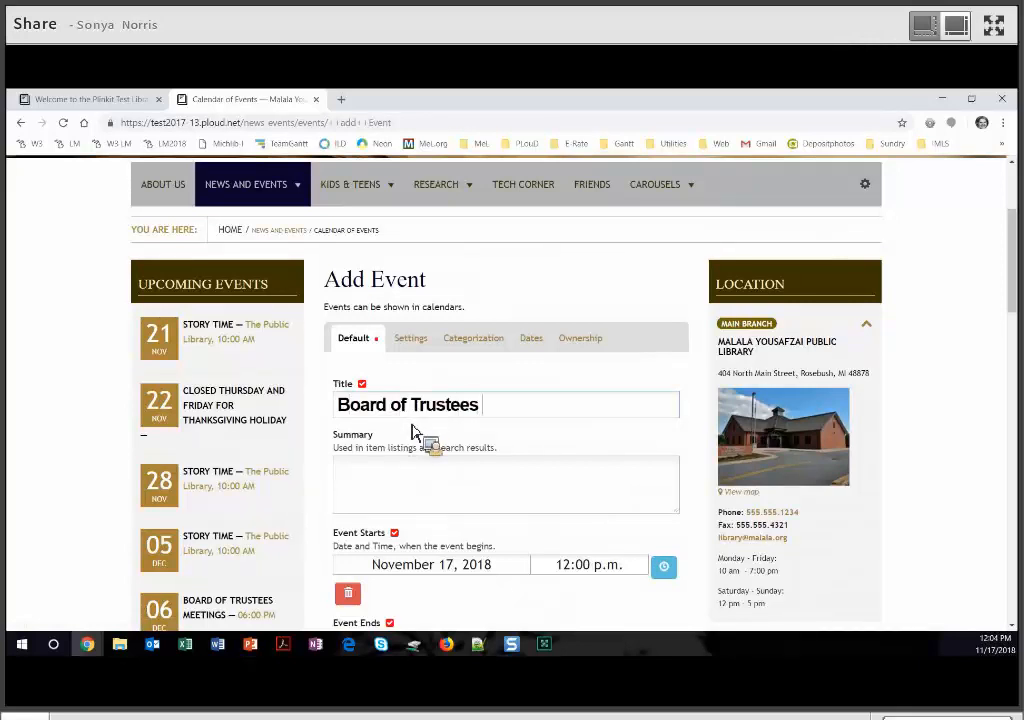
click(393, 484)
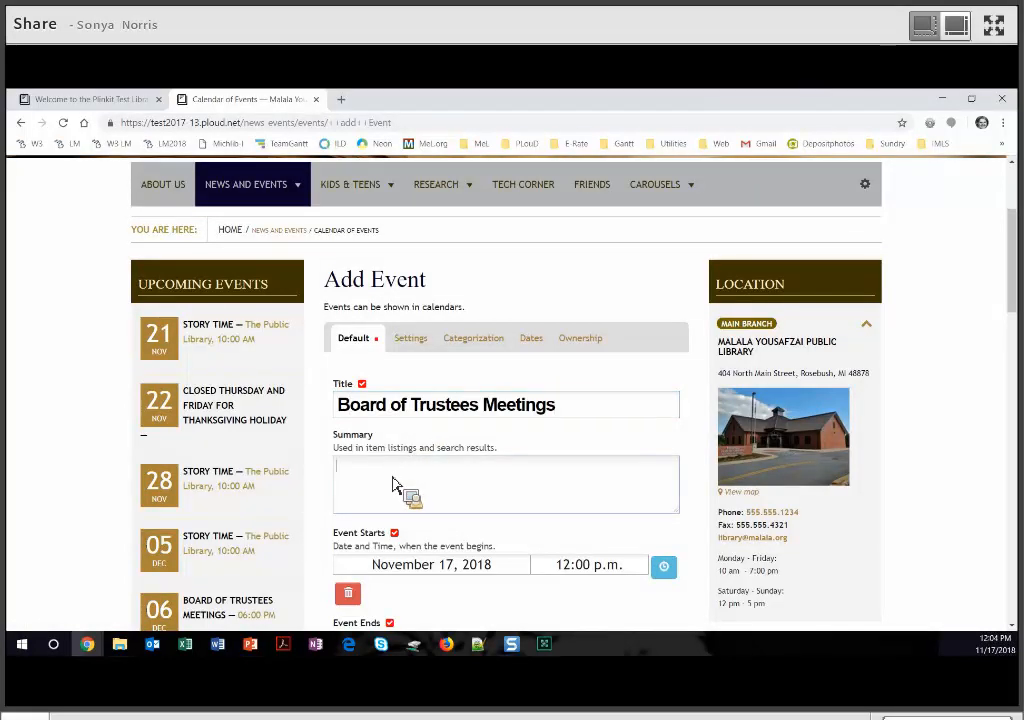
text(Open to th)
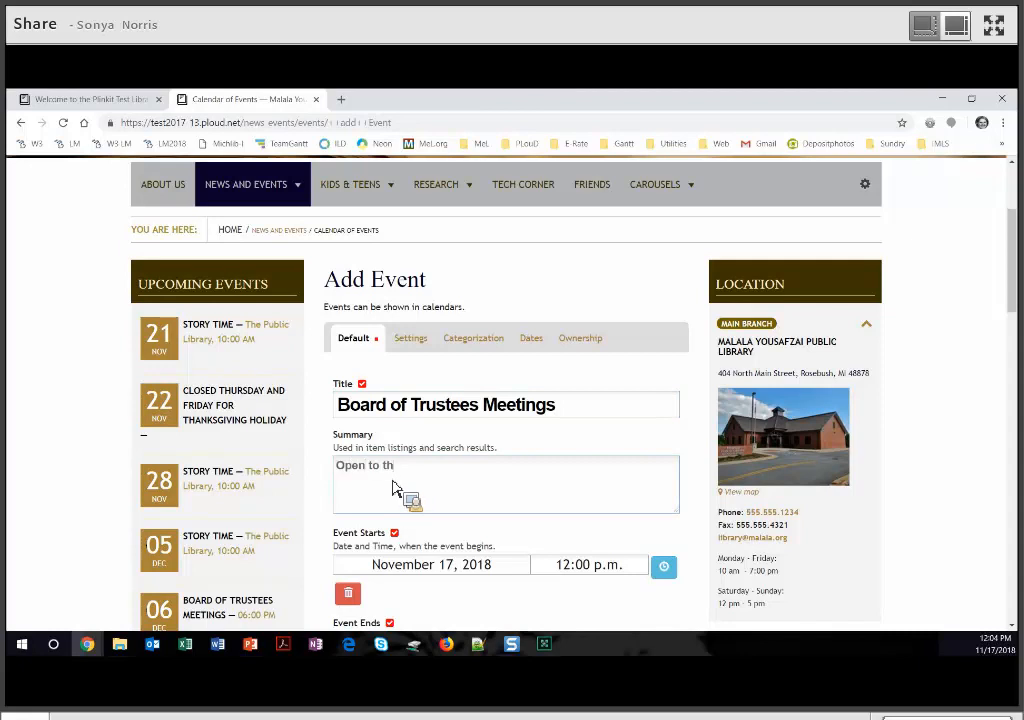
text(e public with time set aside for public comment. All are welcome.)
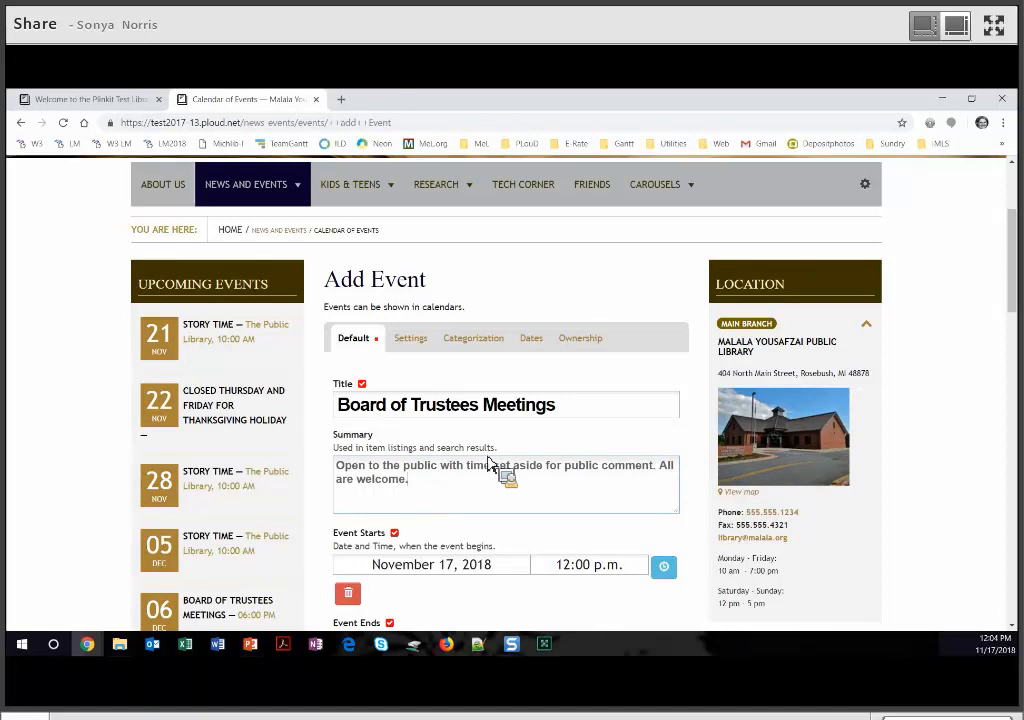
- Set the meeting's start date to November 15, 2018
scroll(656, 480, down, 3)
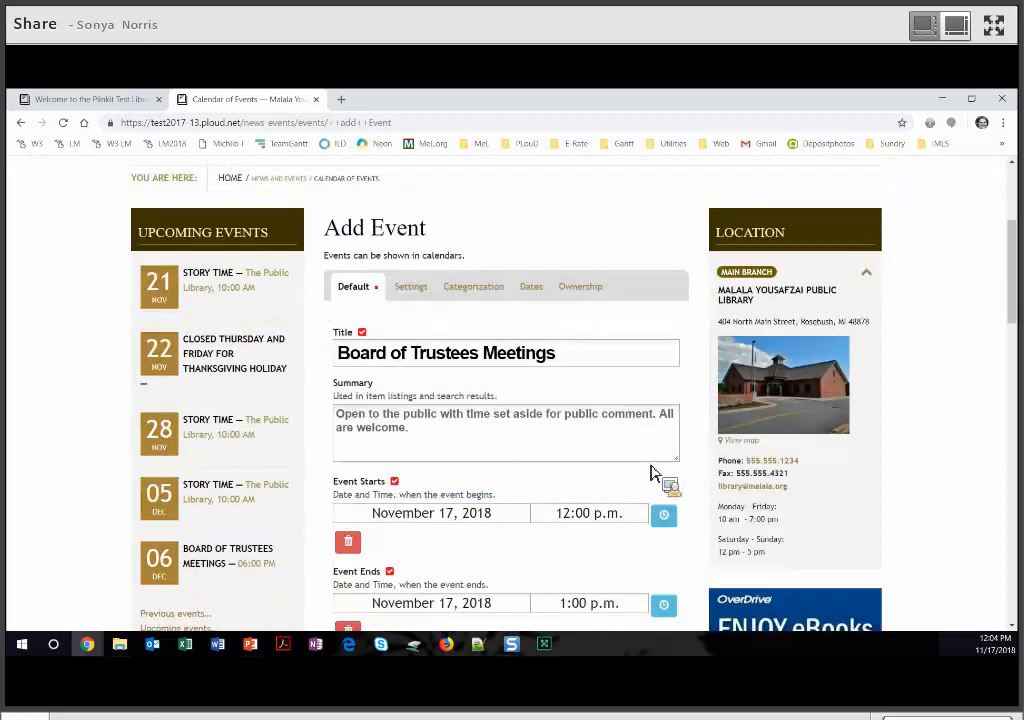
scroll(521, 297, down, 1)
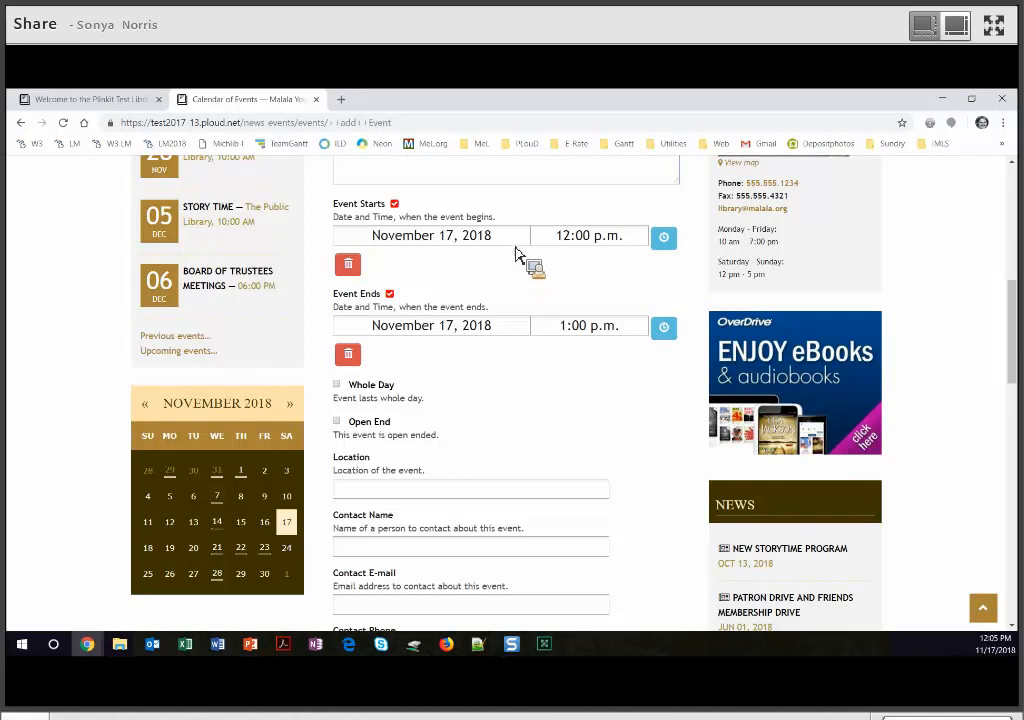
click(515, 244)
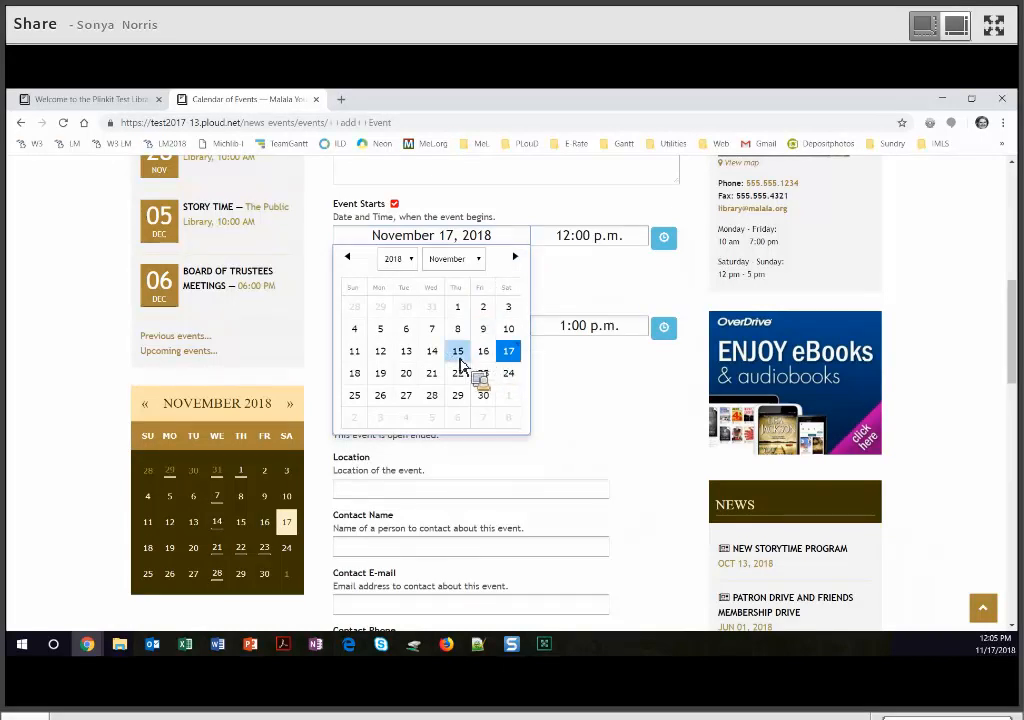
click(460, 353)
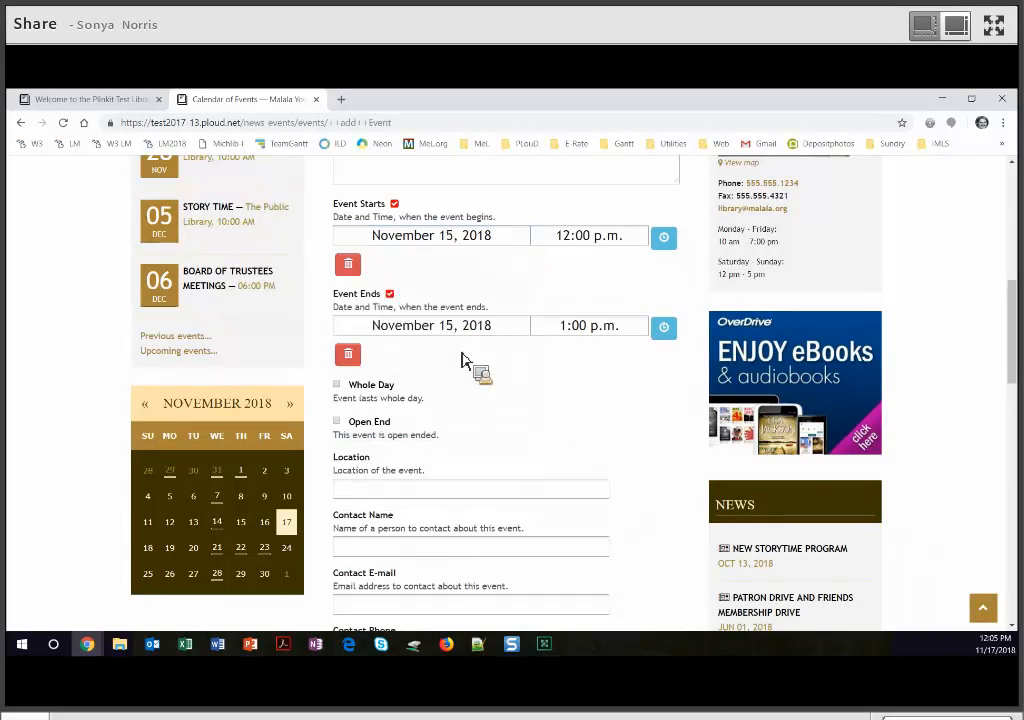
click(507, 248)
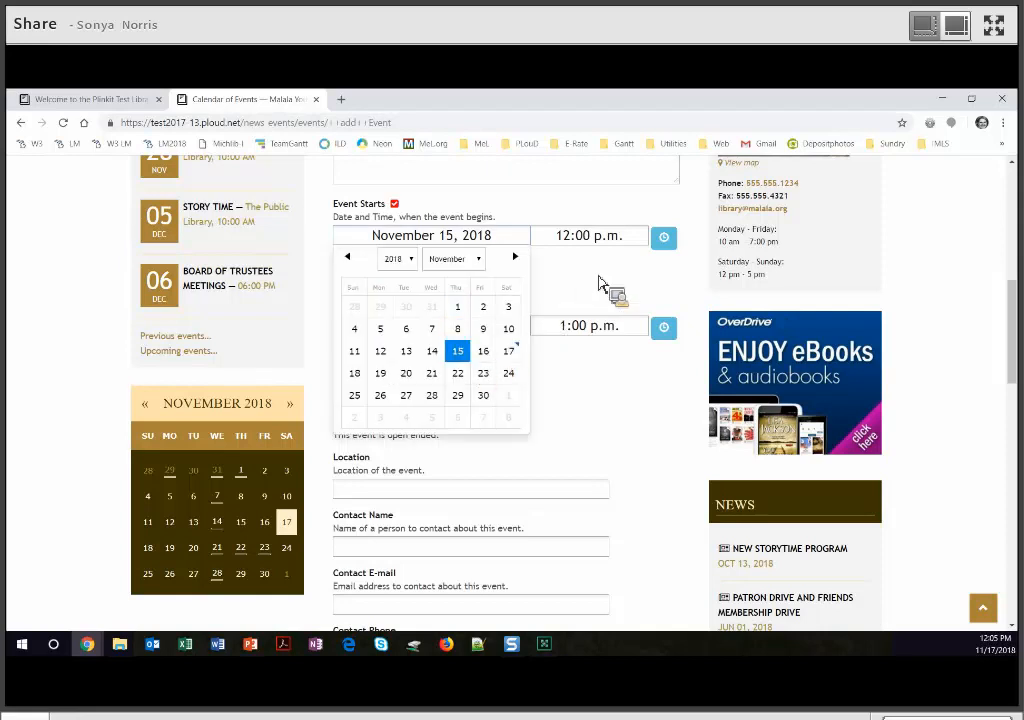
click(590, 297)
- Set the start time to 7:00 p.m., so the meeting runs until 8:00 p.m
click(660, 240)
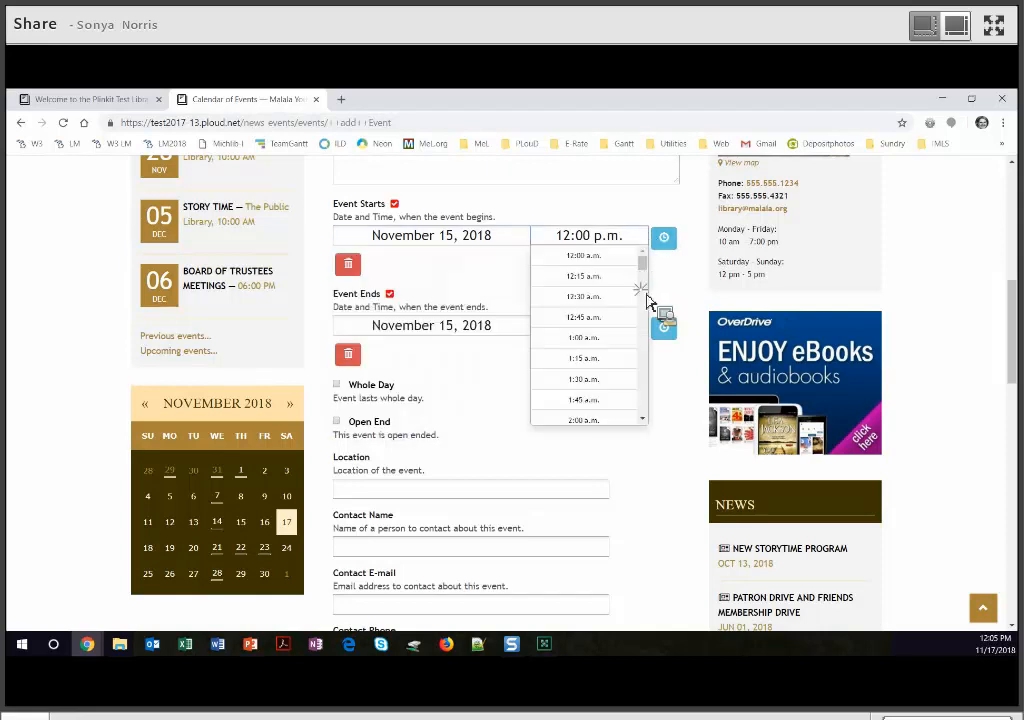
scroll(636, 370, down, 12)
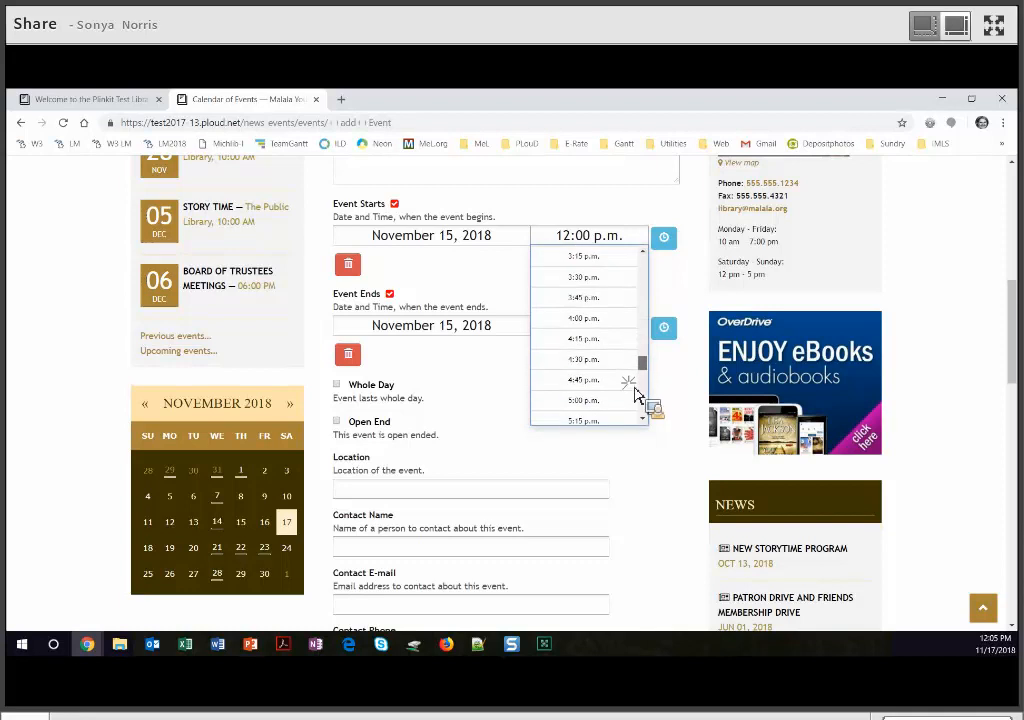
scroll(624, 360, down, 2)
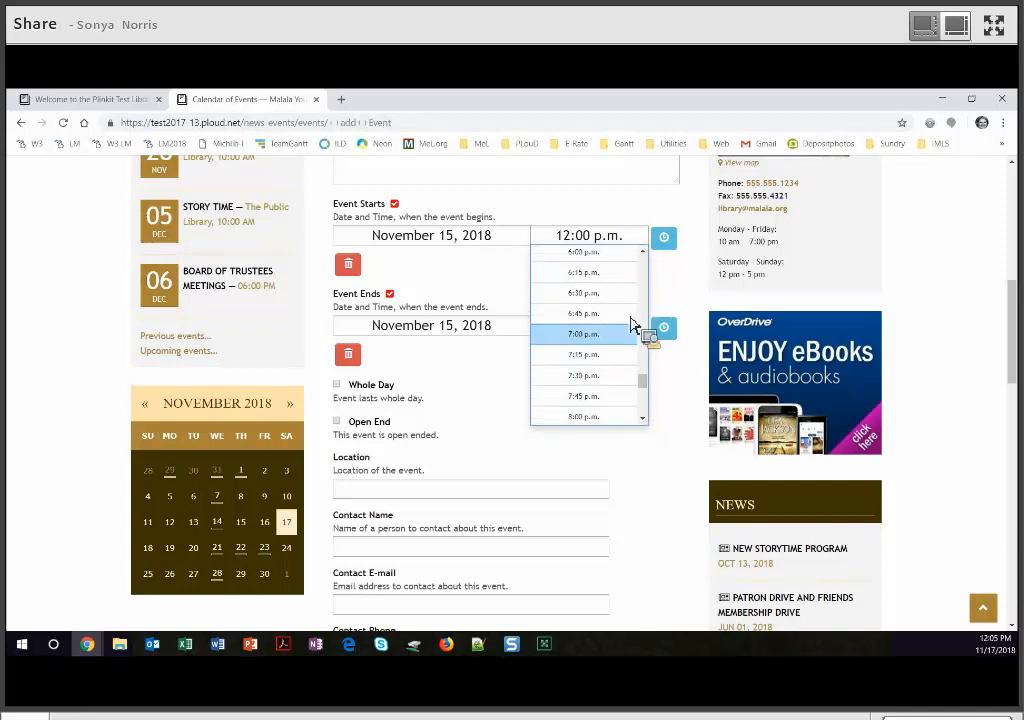
click(632, 336)
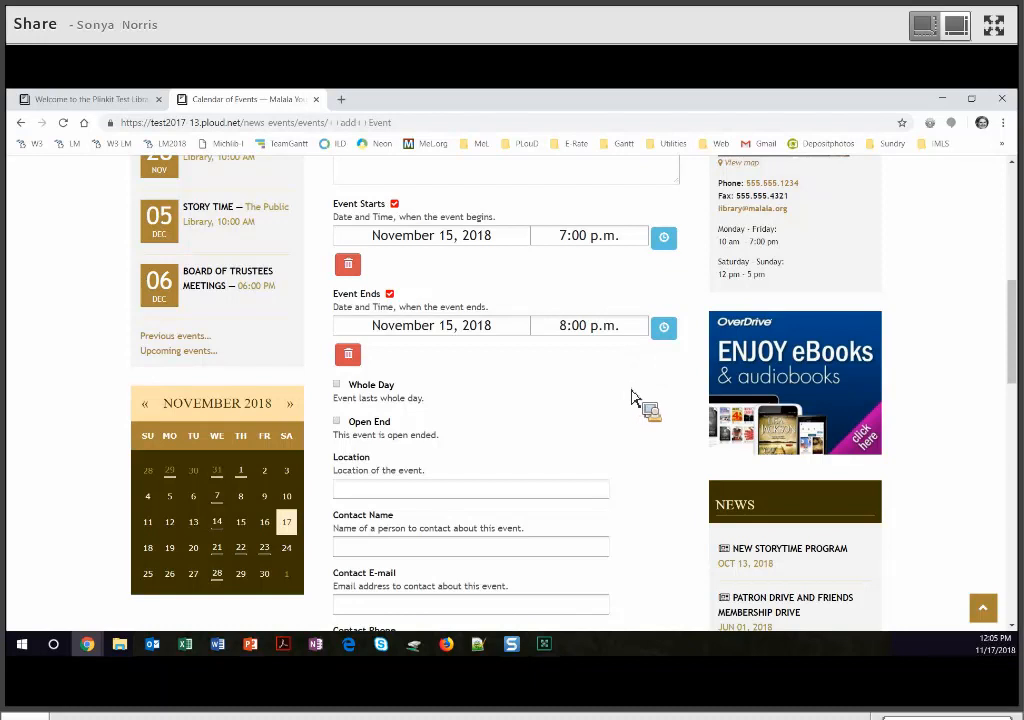
scroll(636, 400, down, 1)
- Add a recurrence rule to the Board of Trustees Meetings event and open its frequency choices
scroll(510, 235, down, 2)
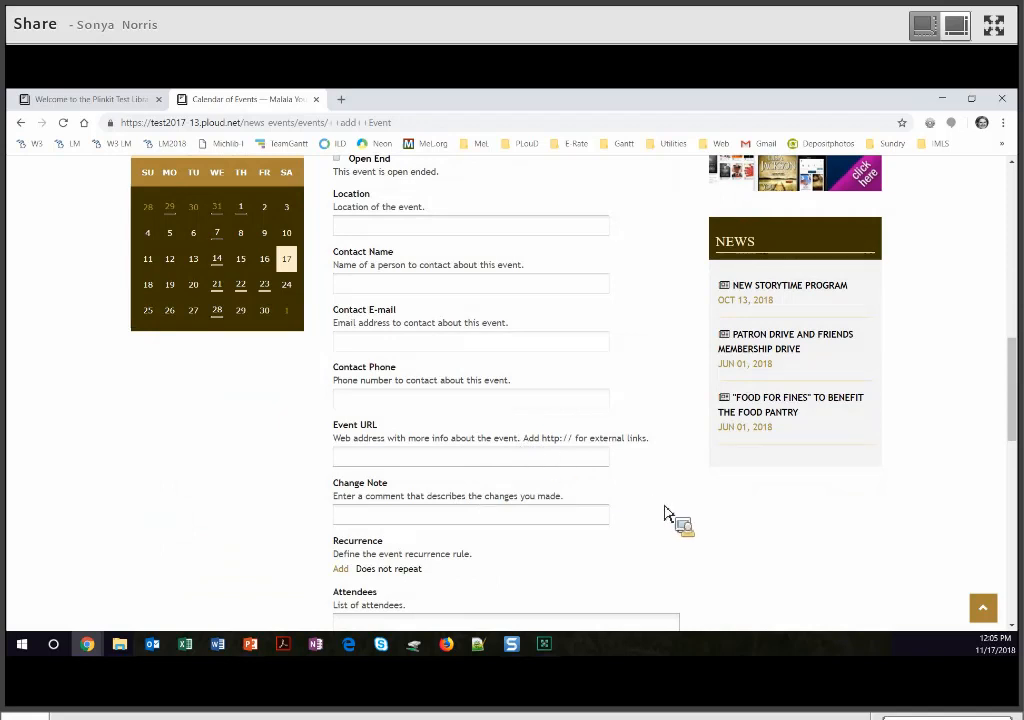
scroll(600, 460, down, 3)
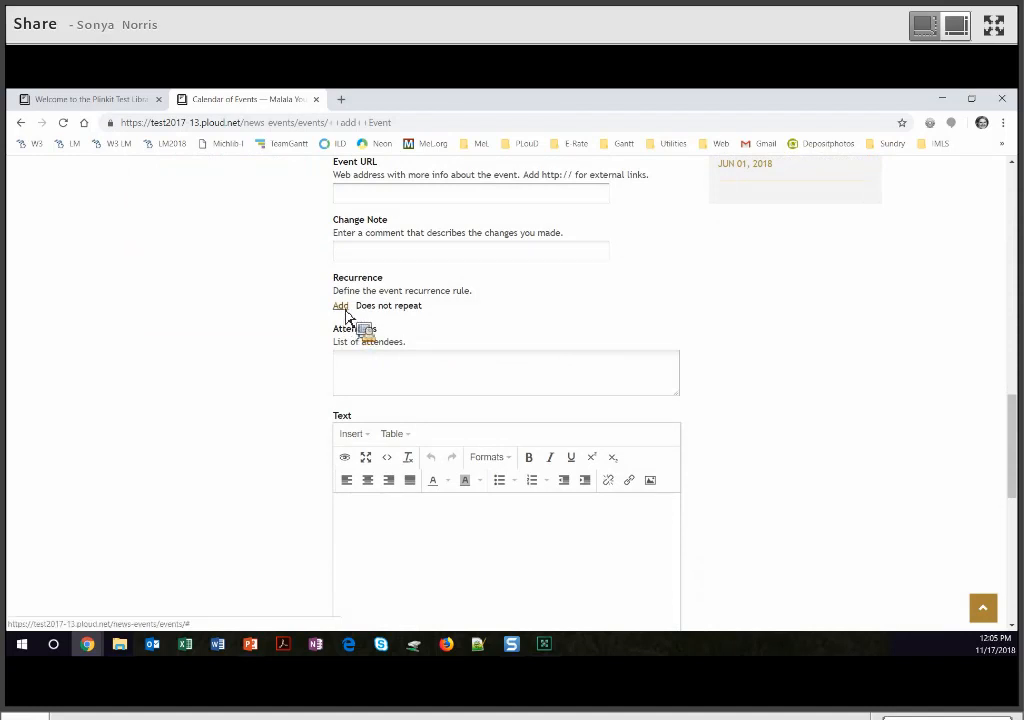
click(341, 306)
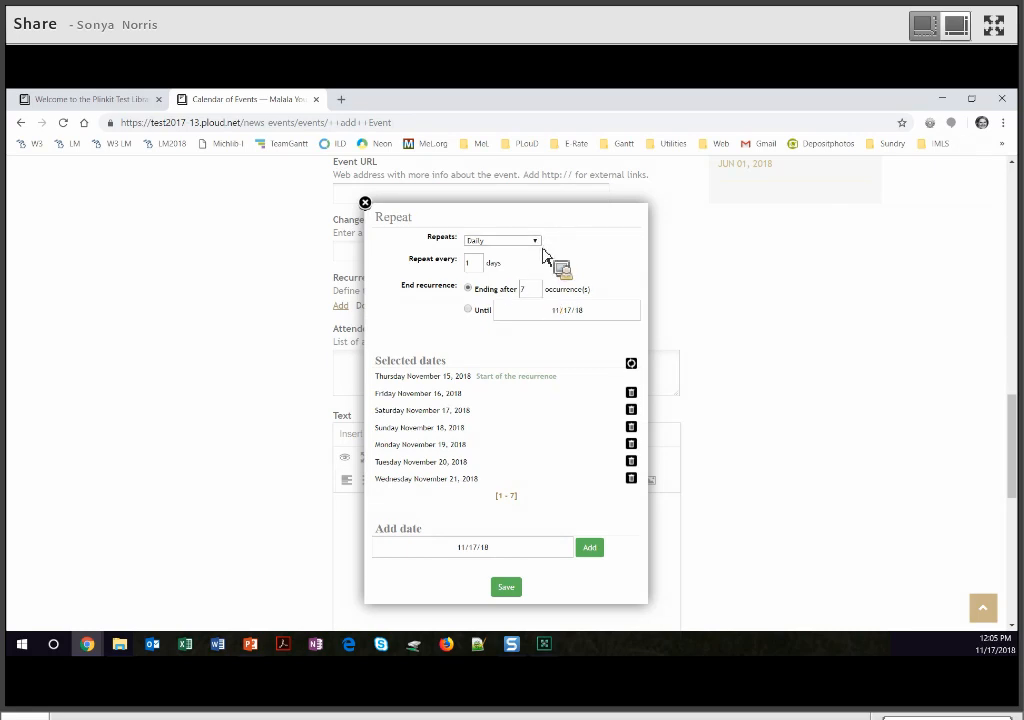
click(533, 241)
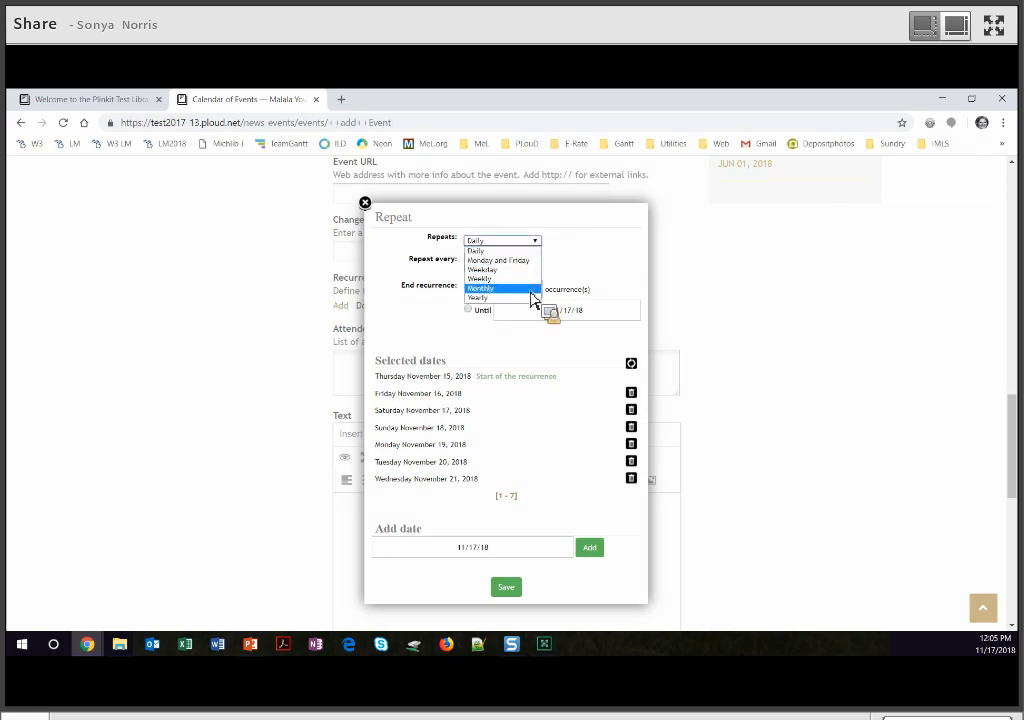
- Make the meeting repeat monthly on the third Thursday, ending on an Until date
click(535, 289)
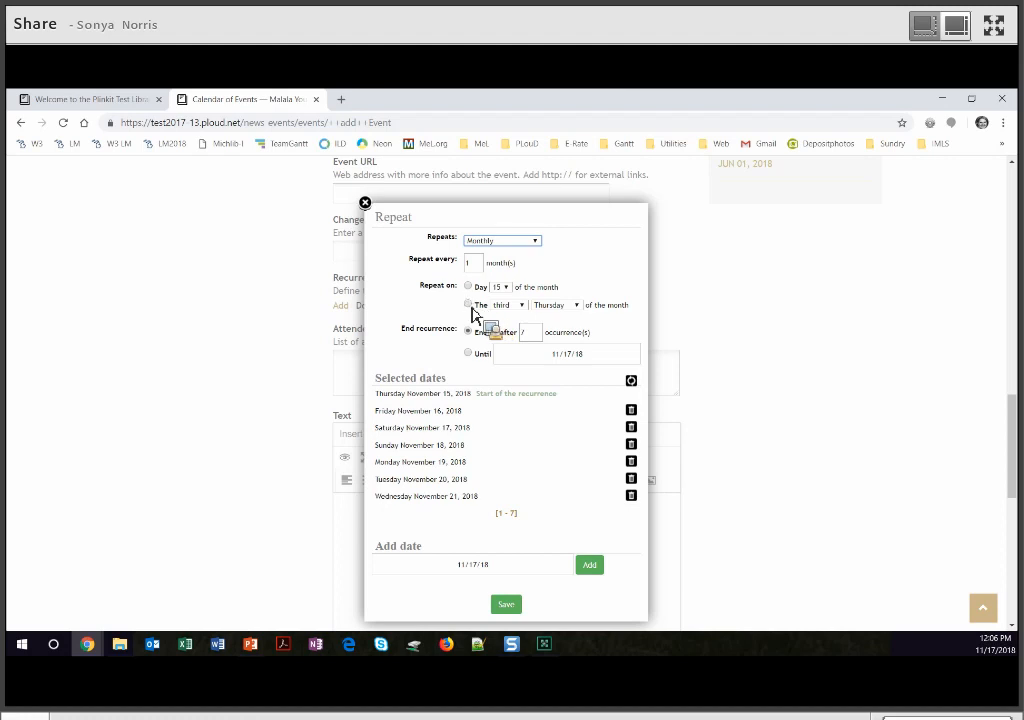
click(469, 305)
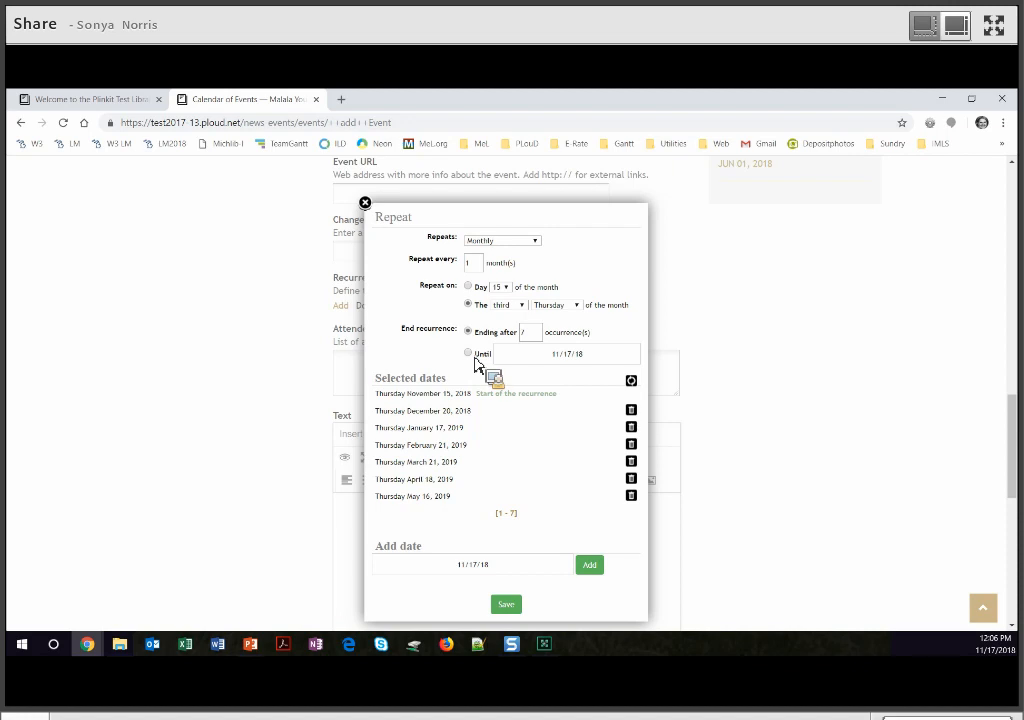
click(598, 360)
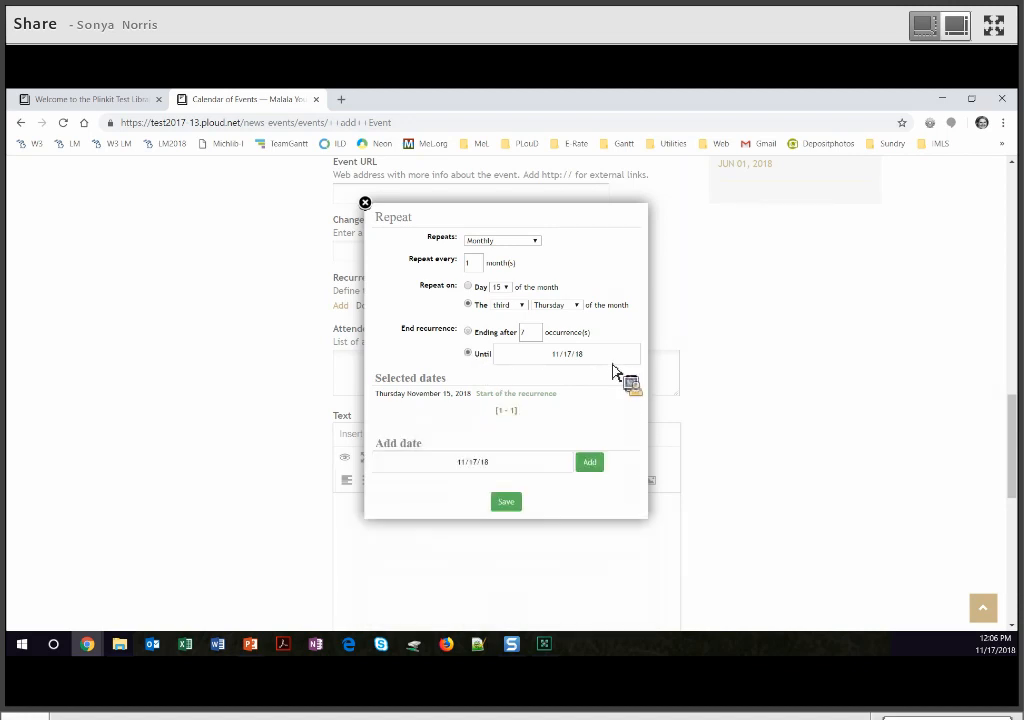
- Set the recurrence end date to December 19, 2019
click(592, 375)
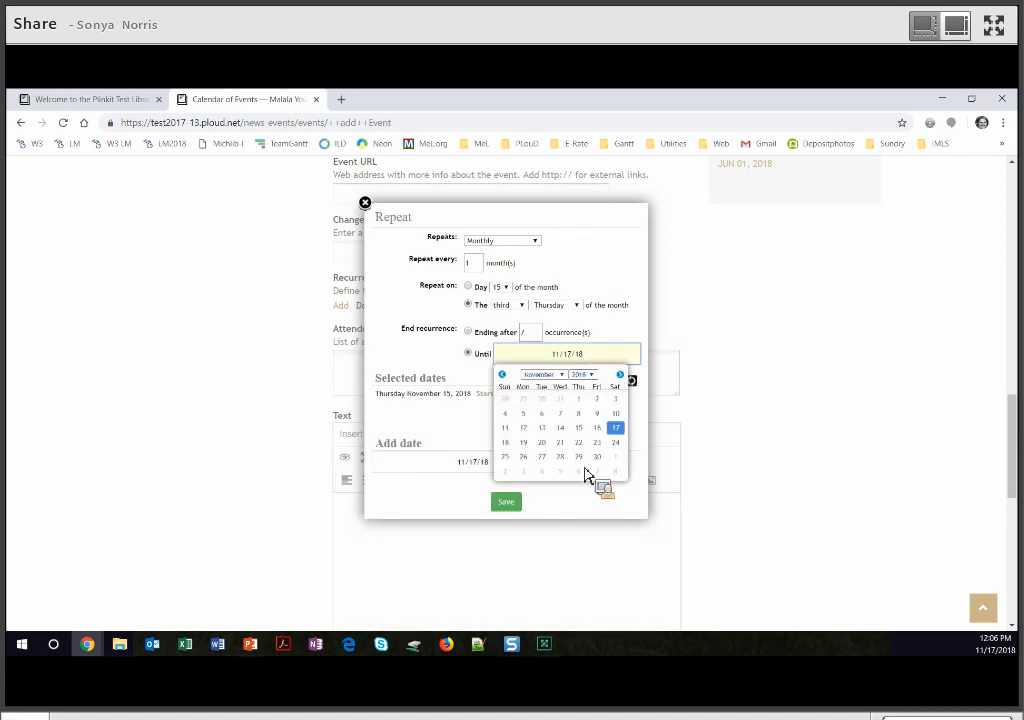
click(583, 437)
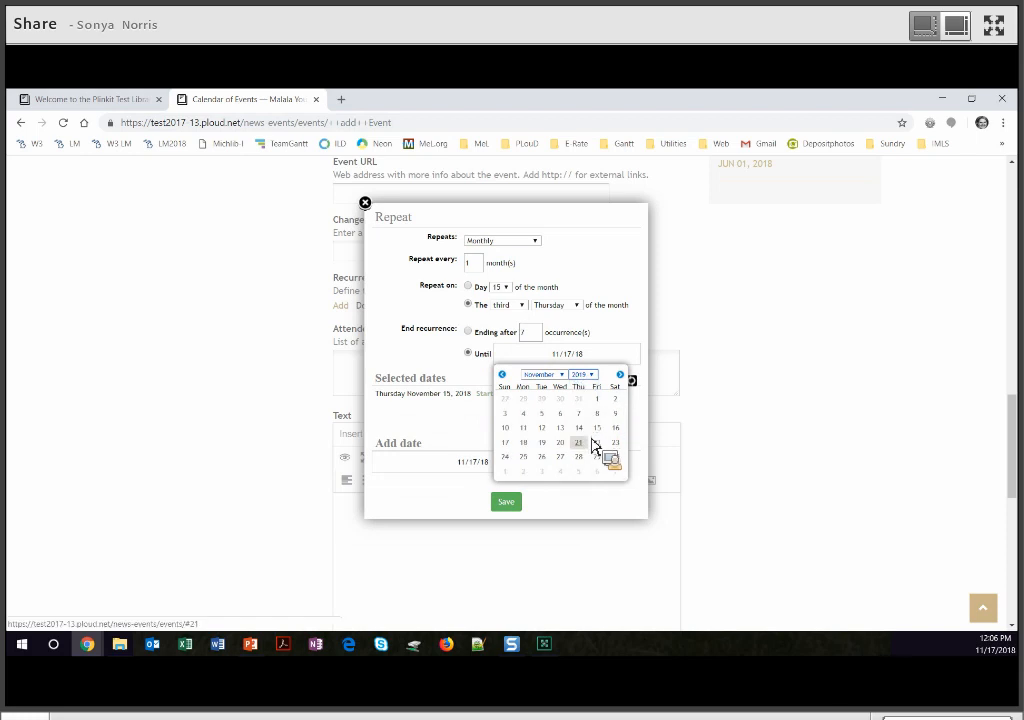
click(558, 374)
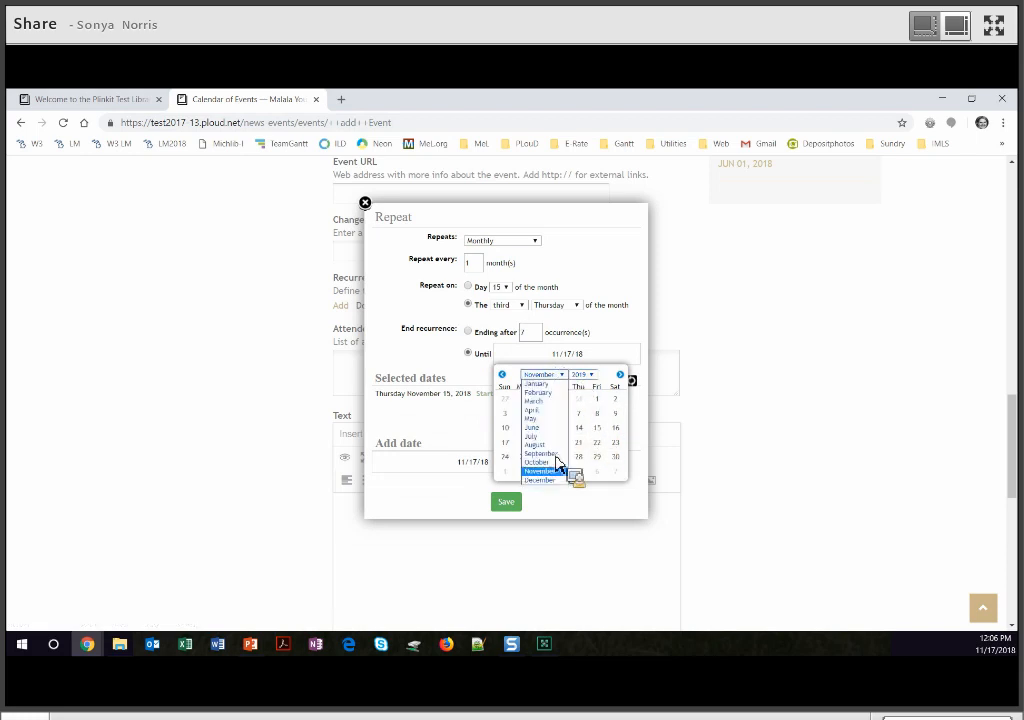
click(566, 479)
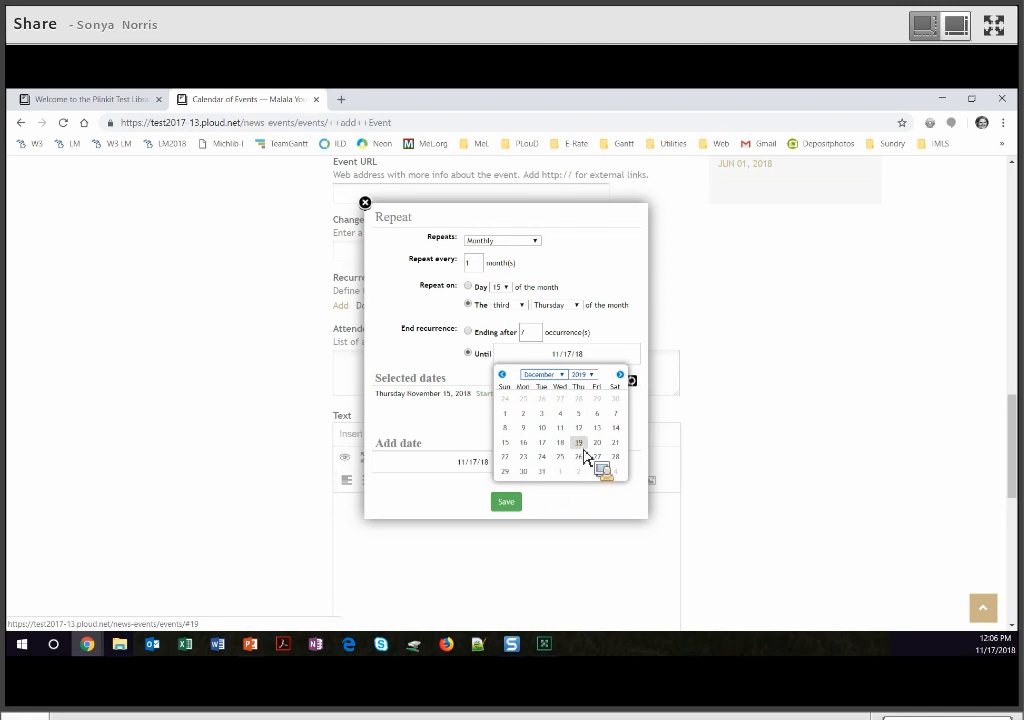
click(584, 447)
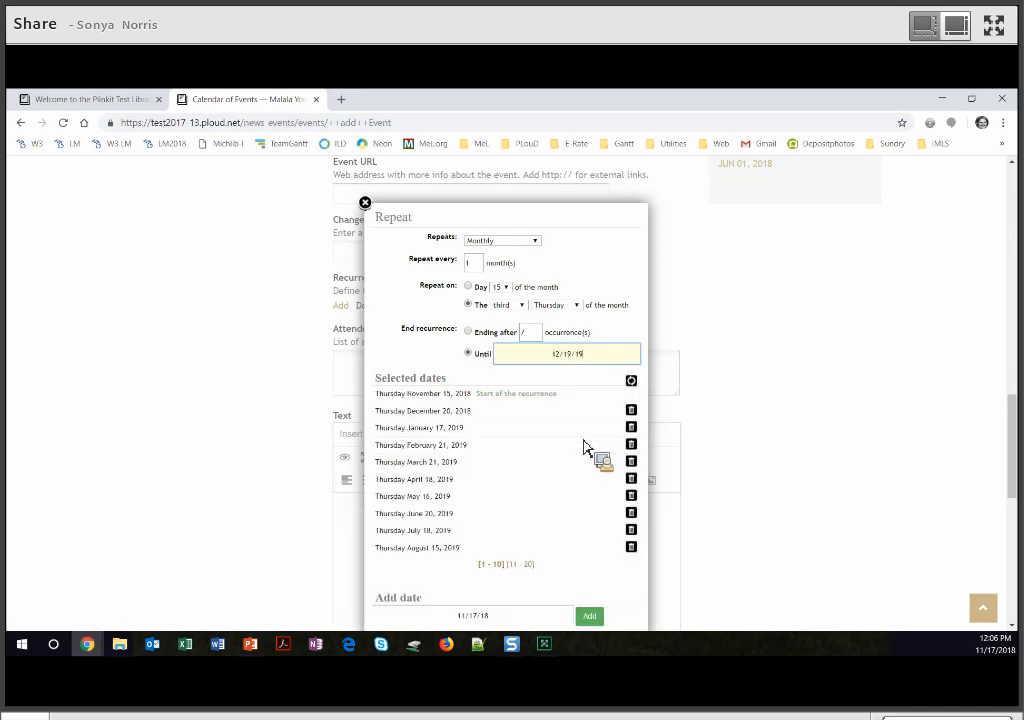
scroll(590, 447, down, 2)
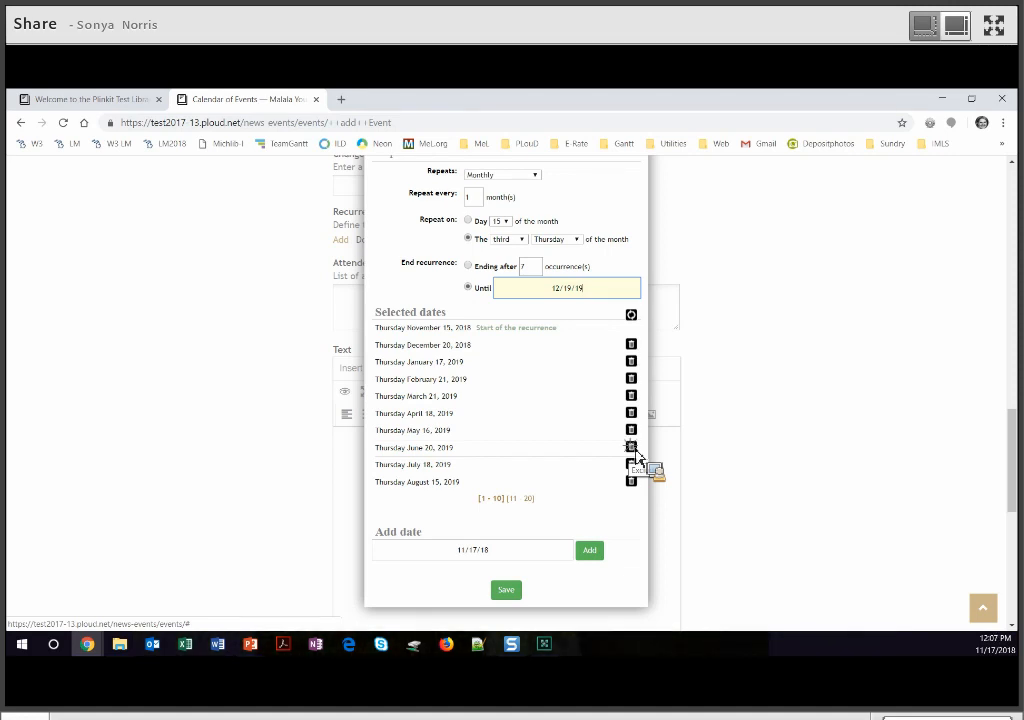
- Exclude June 20, 2019, add June 18, 2018 as an extra date, and save the recurrence
click(632, 449)
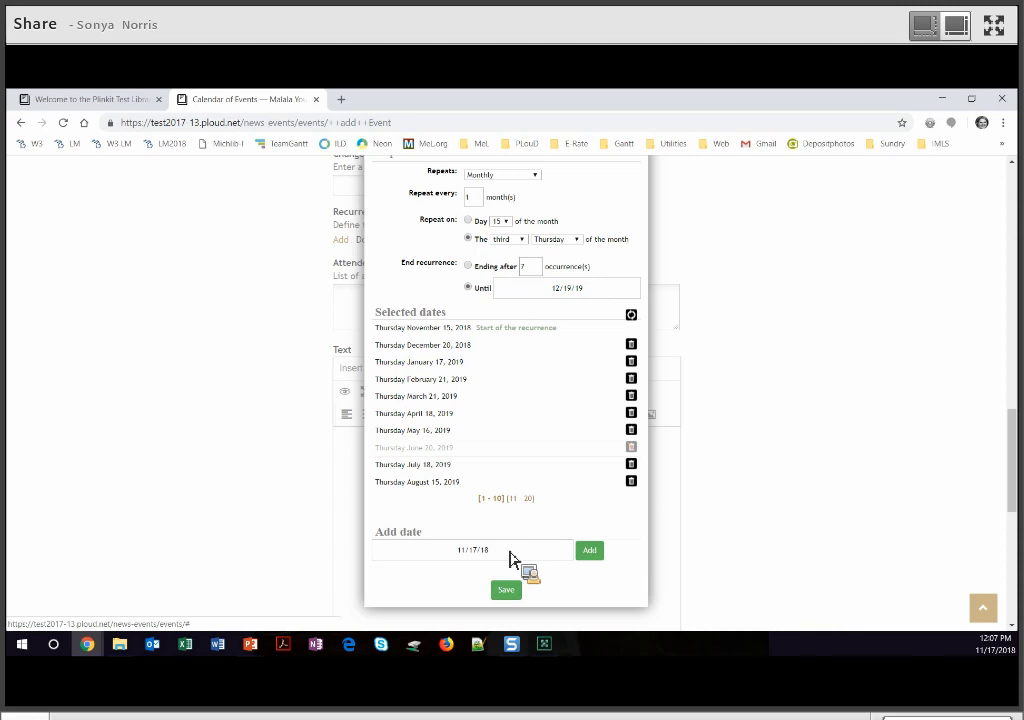
click(514, 551)
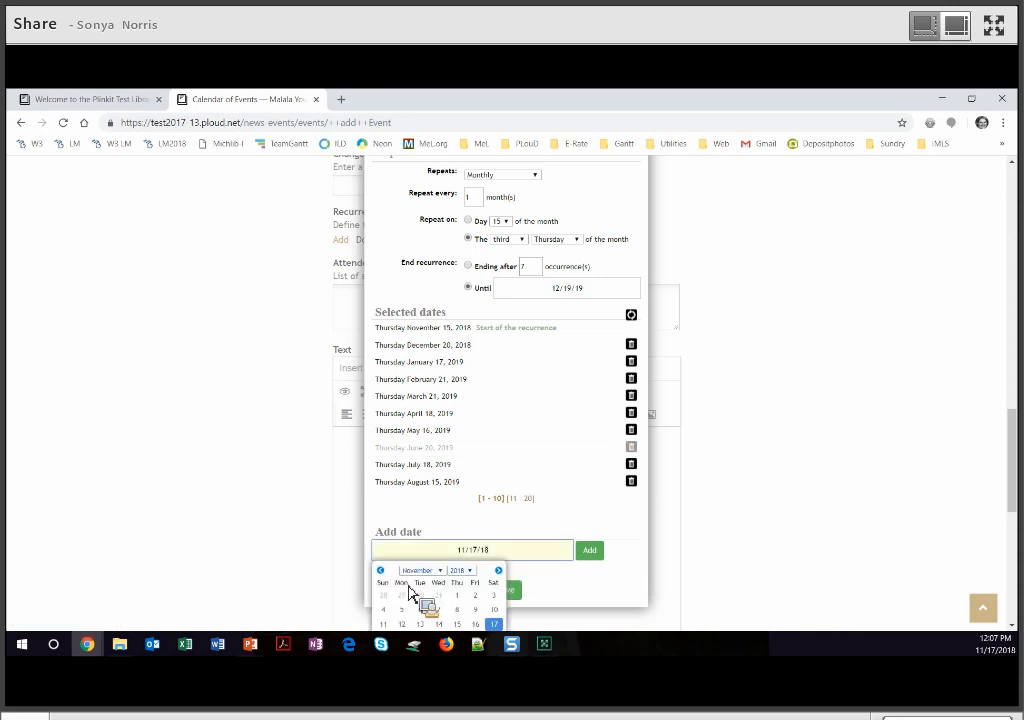
scroll(446, 452, down, 2)
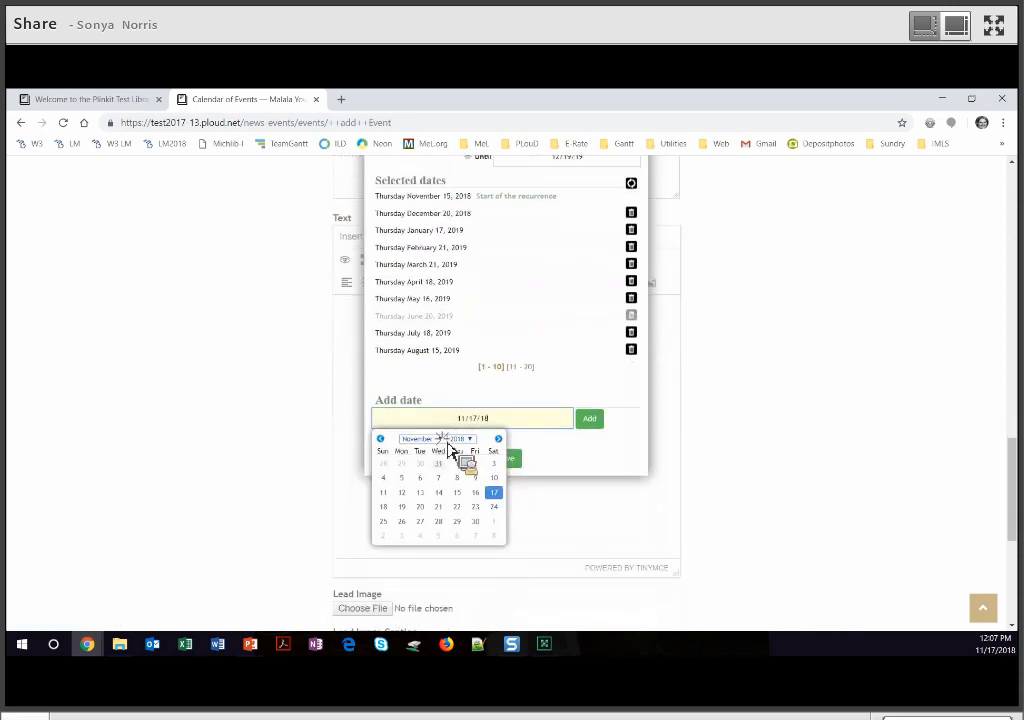
click(420, 438)
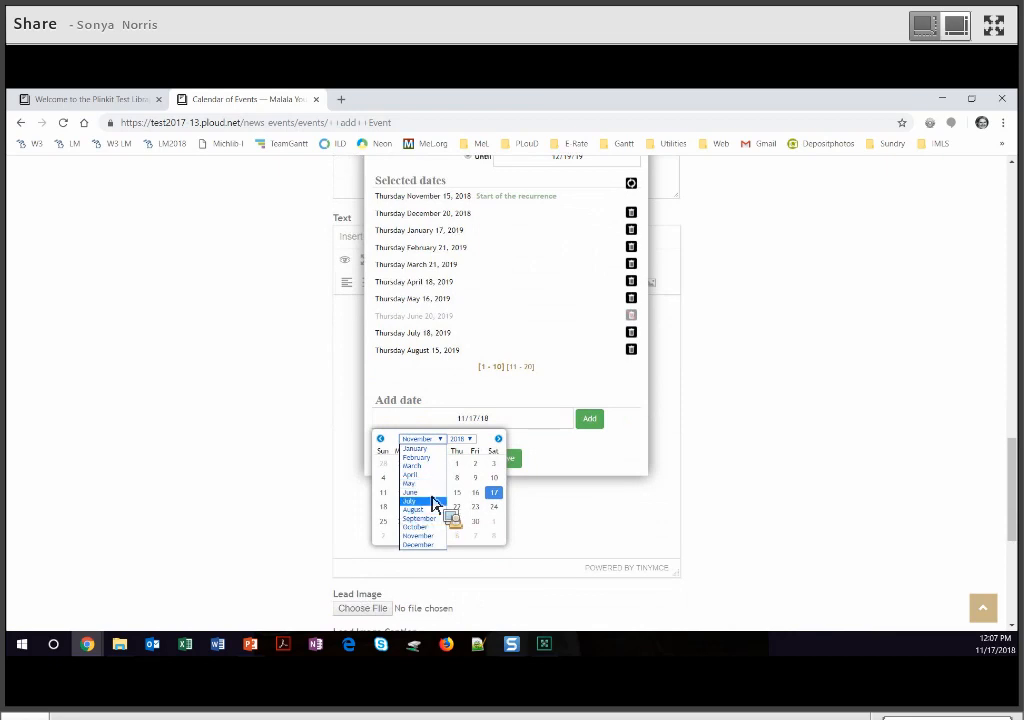
click(440, 494)
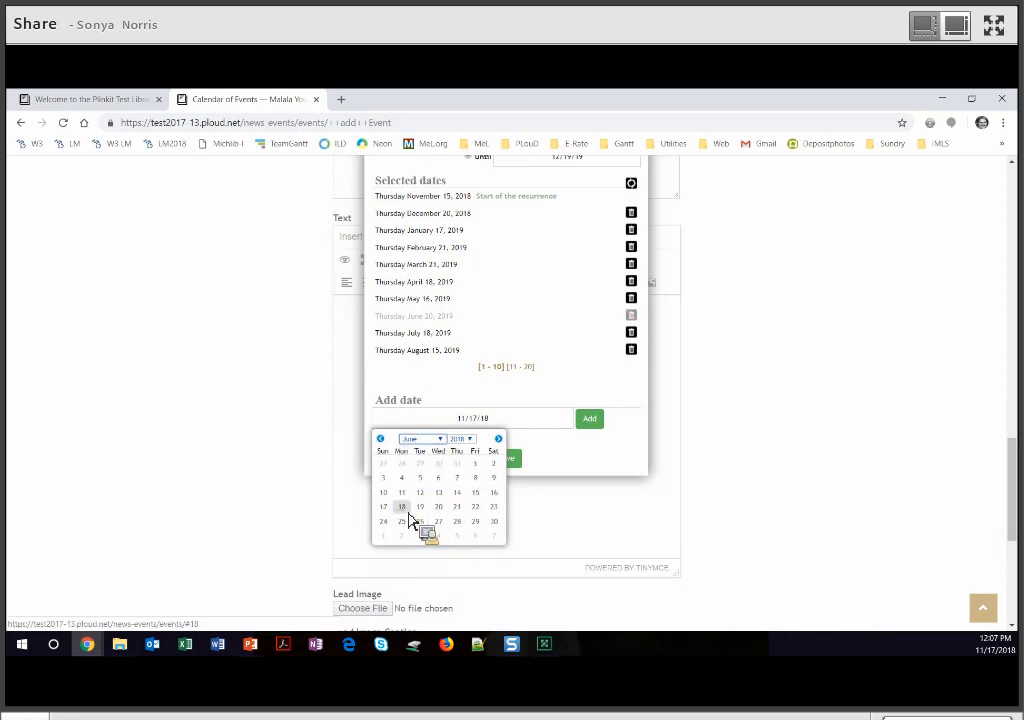
click(403, 508)
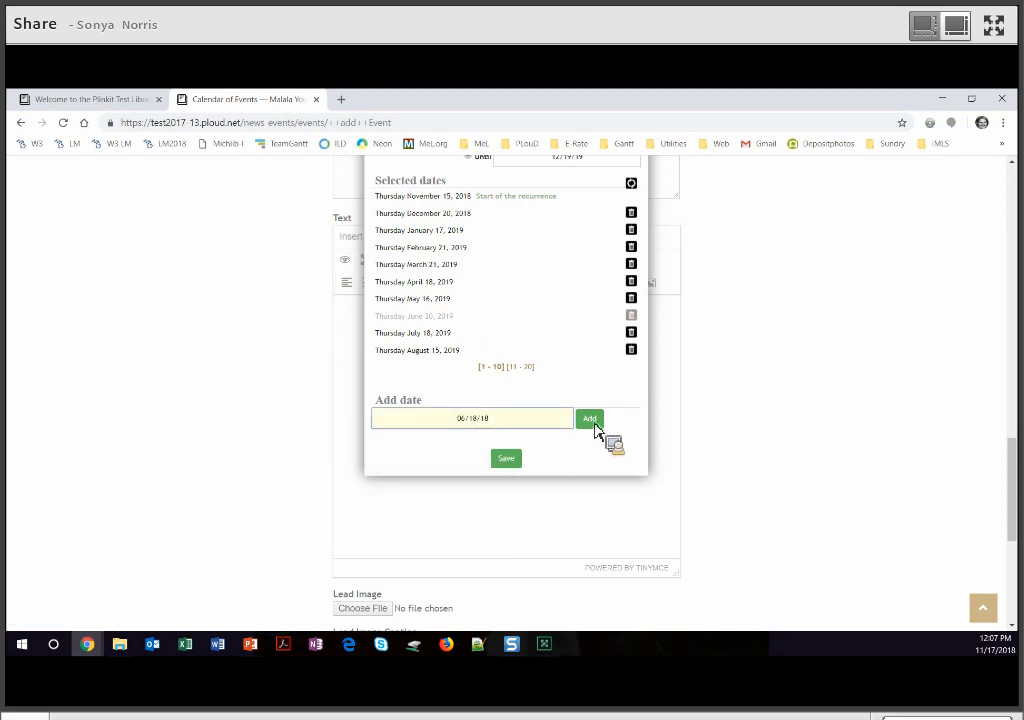
click(594, 424)
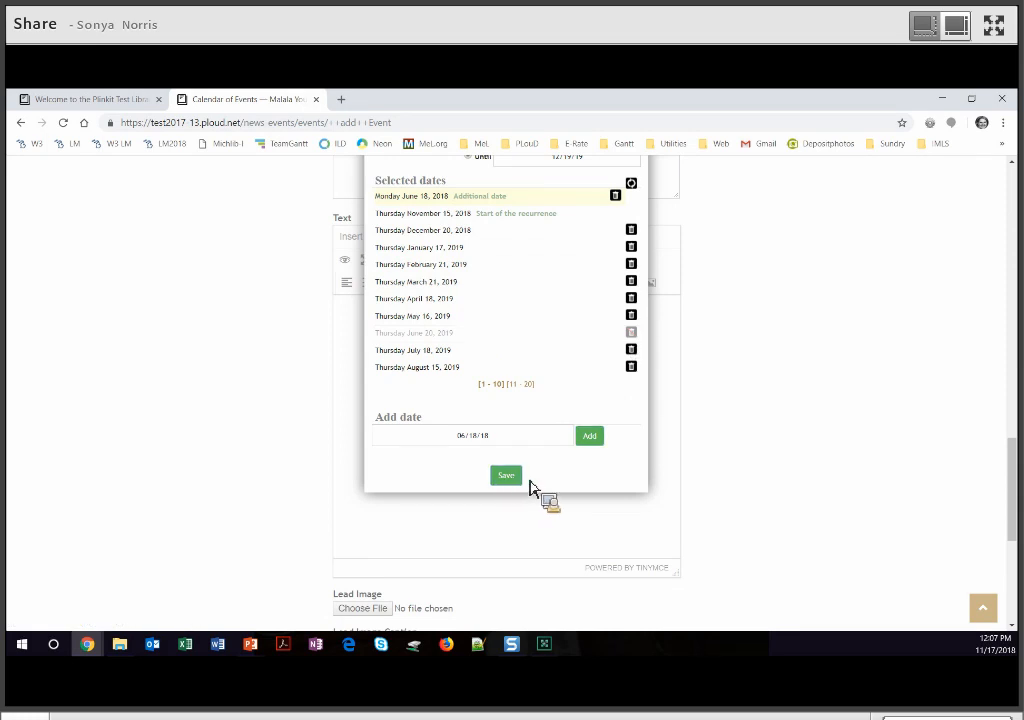
click(507, 478)
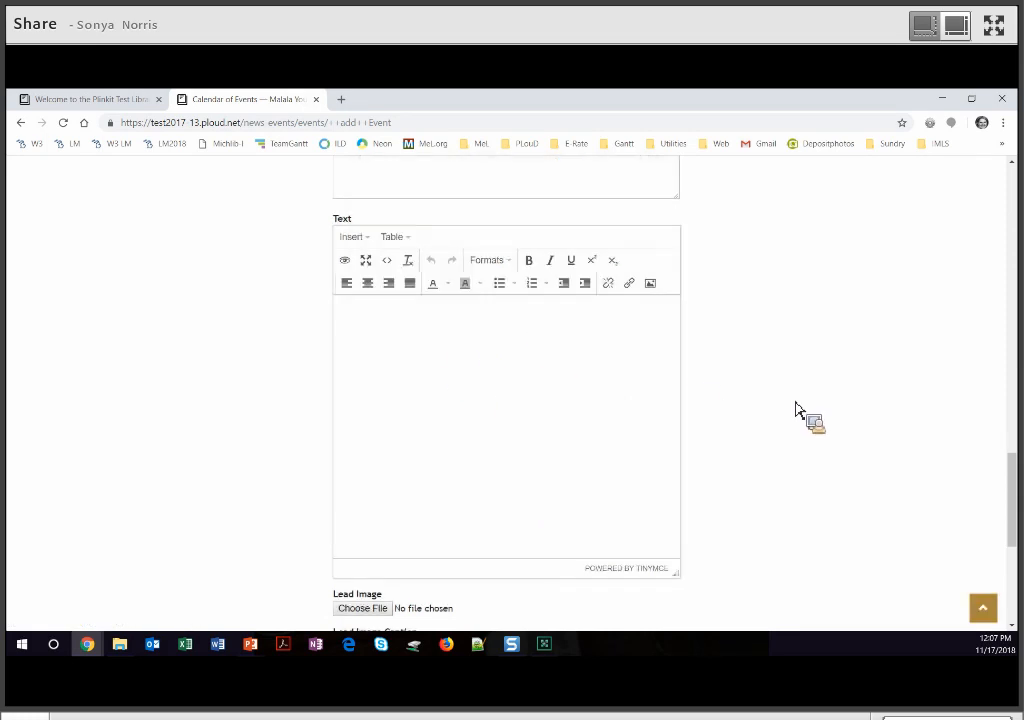
- Save the Board of Trustees Meetings event and change its state to Published
scroll(451, 352, down, 3)
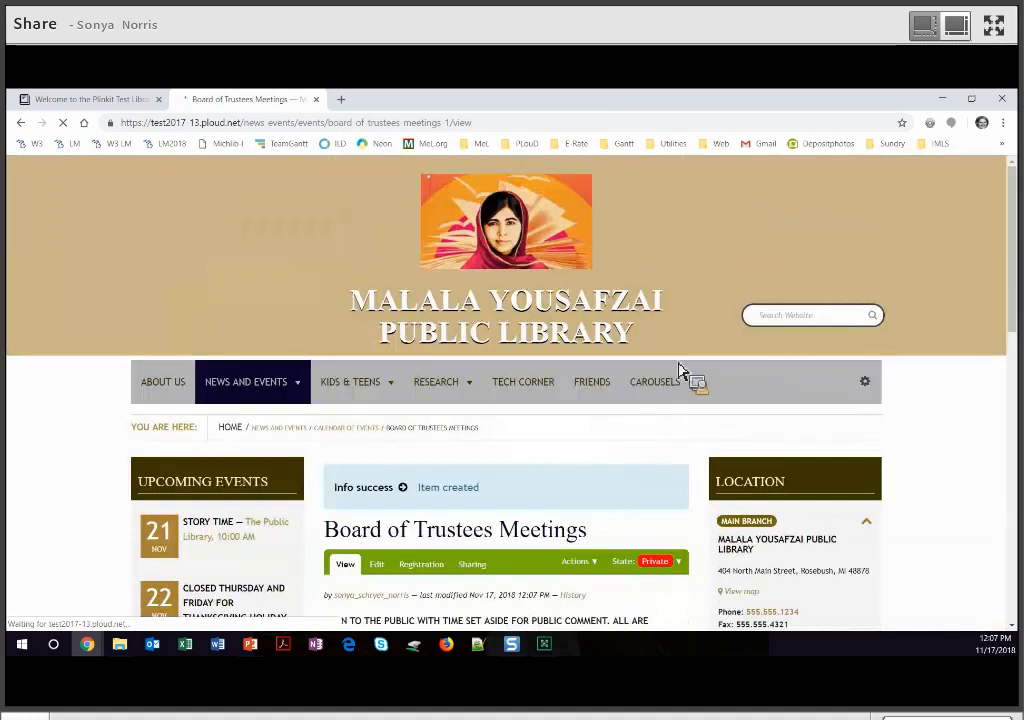
scroll(680, 377, down, 2)
click(660, 364)
click(679, 396)
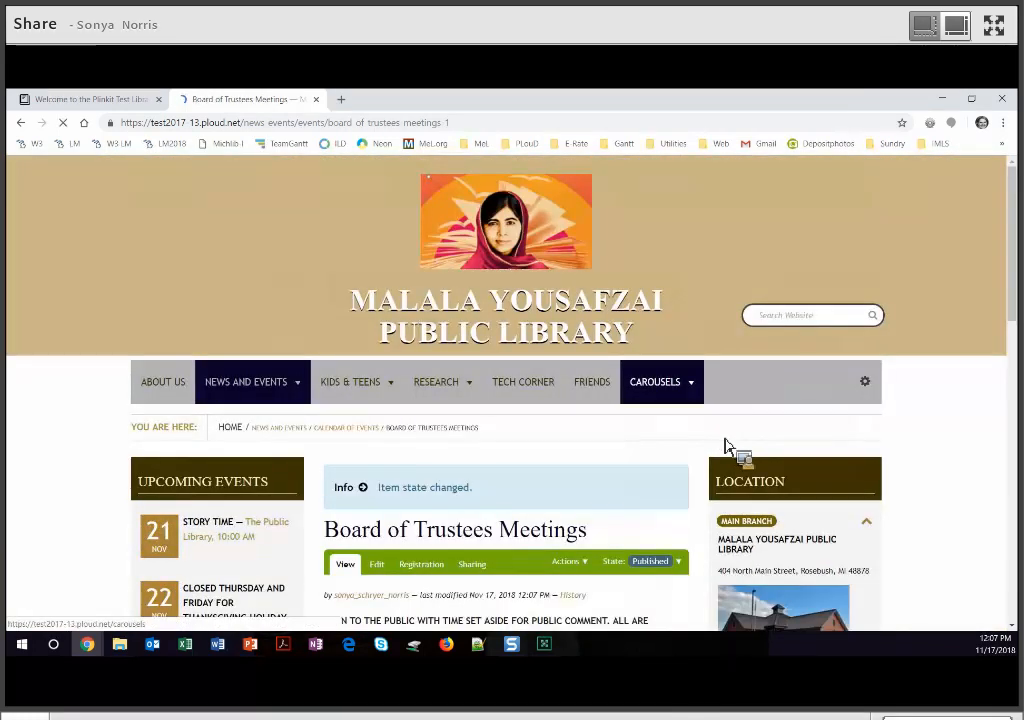
scroll(725, 446, down, 3)
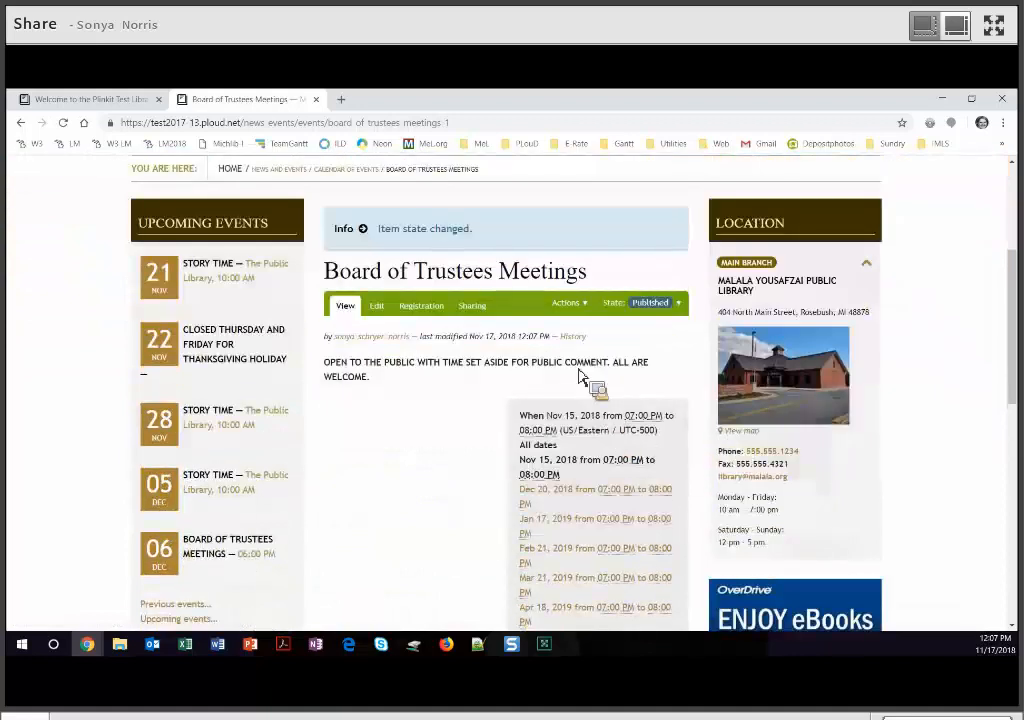
scroll(570, 480, down, 1)
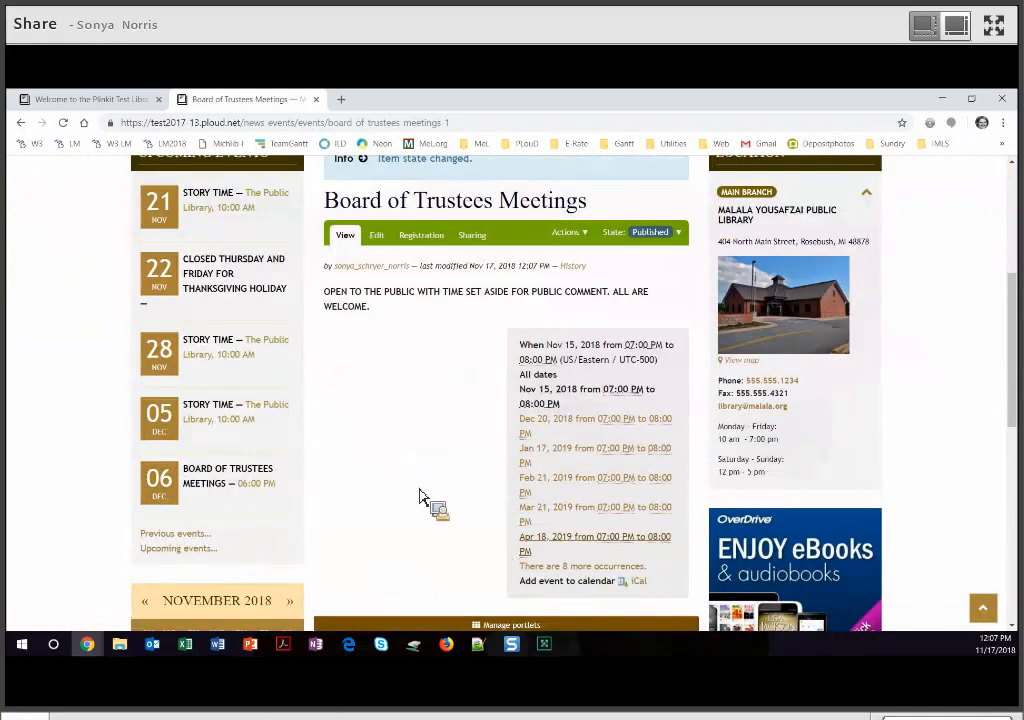
scroll(267, 393, up, 4)
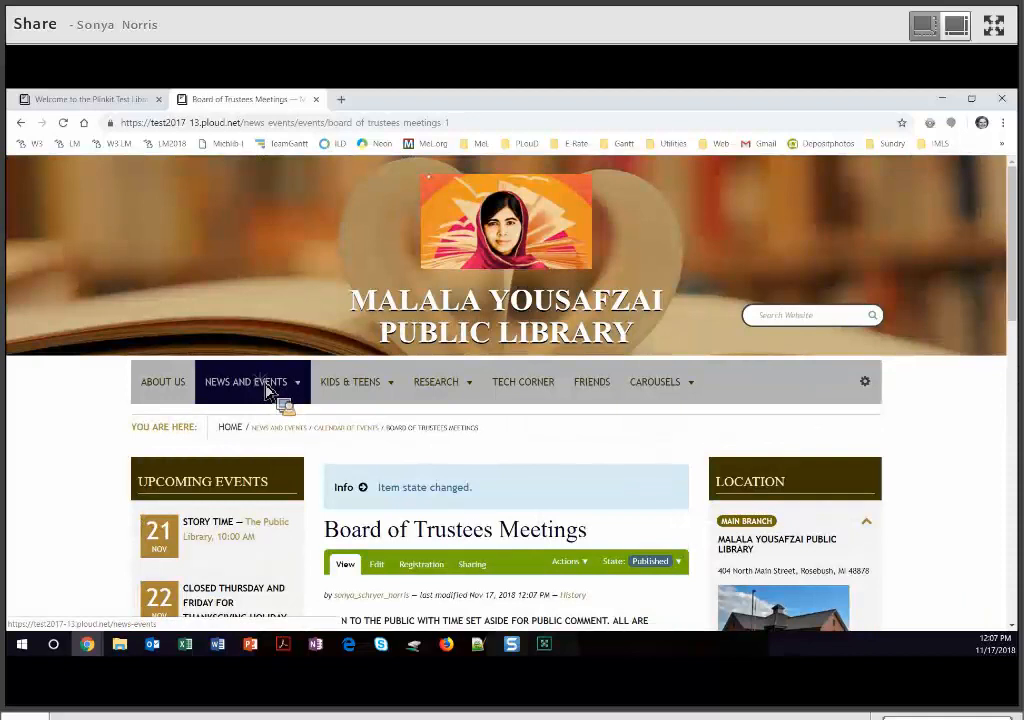
- Review the meetings on the Calendar of Events, then start the PowerPoint credits slideshow
mouse_move(272, 396)
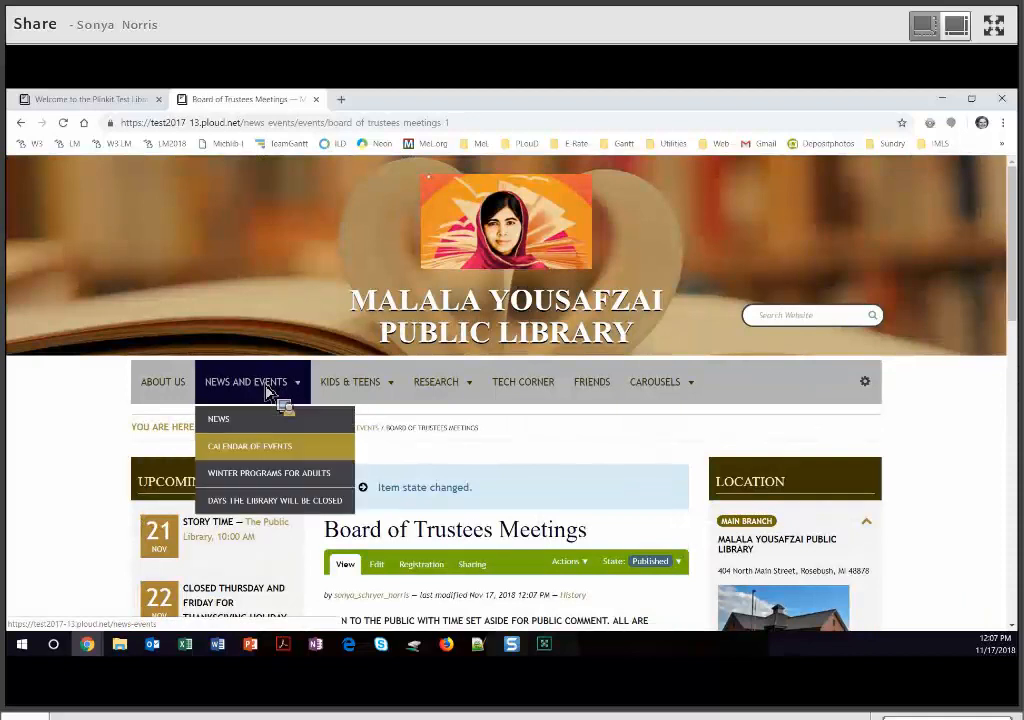
click(271, 452)
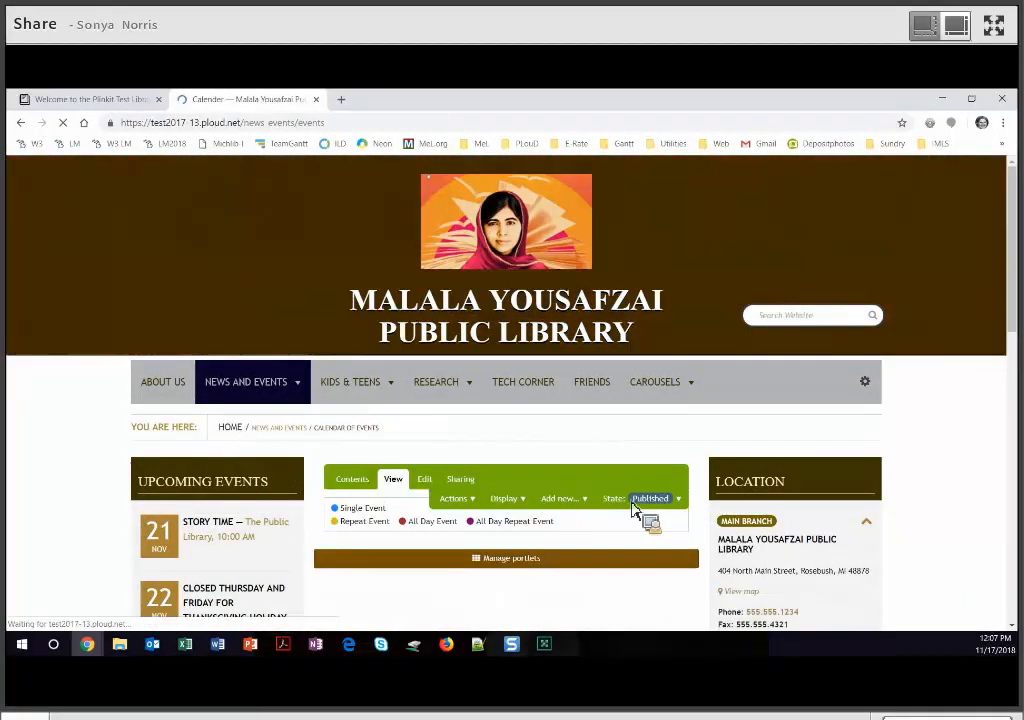
scroll(645, 518, down, 3)
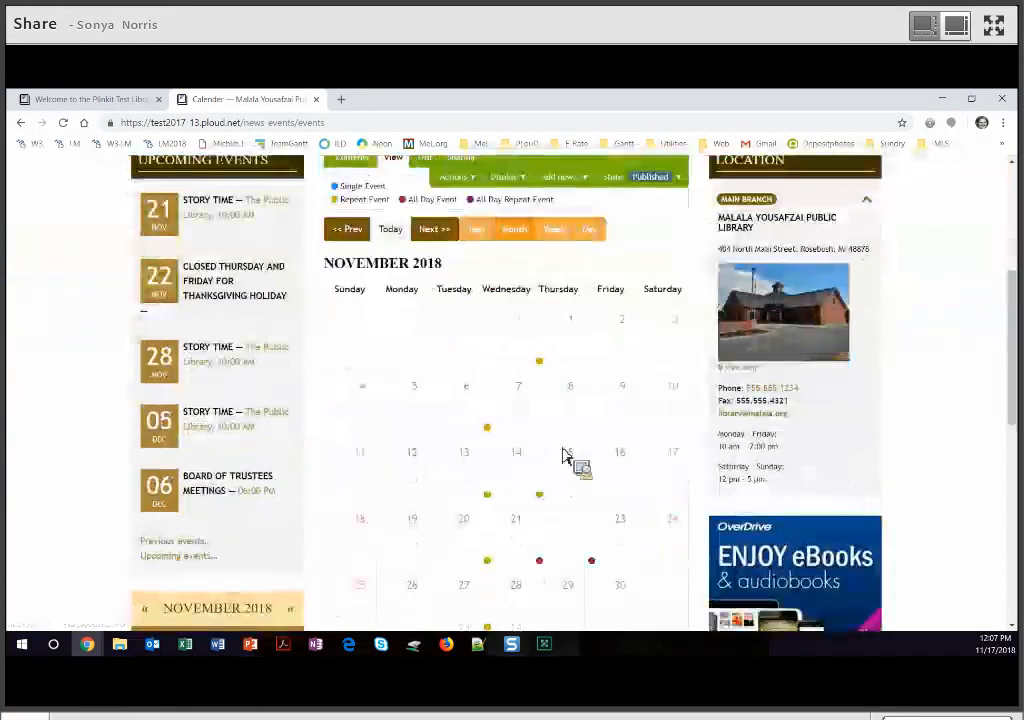
scroll(558, 452, down, 1)
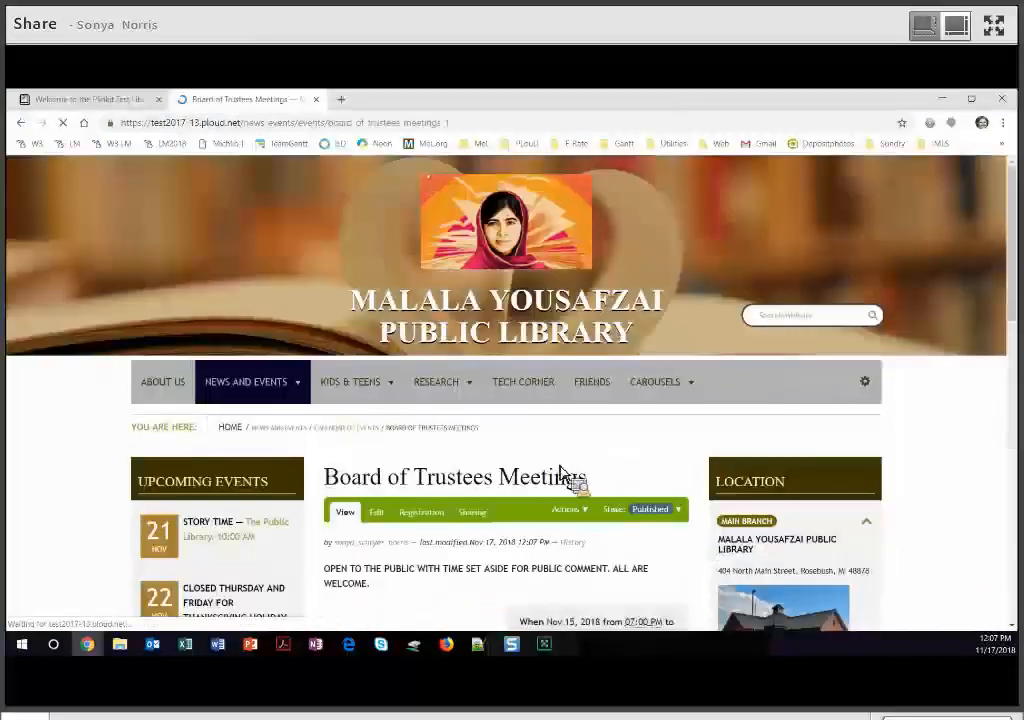
scroll(732, 496, down, 3)
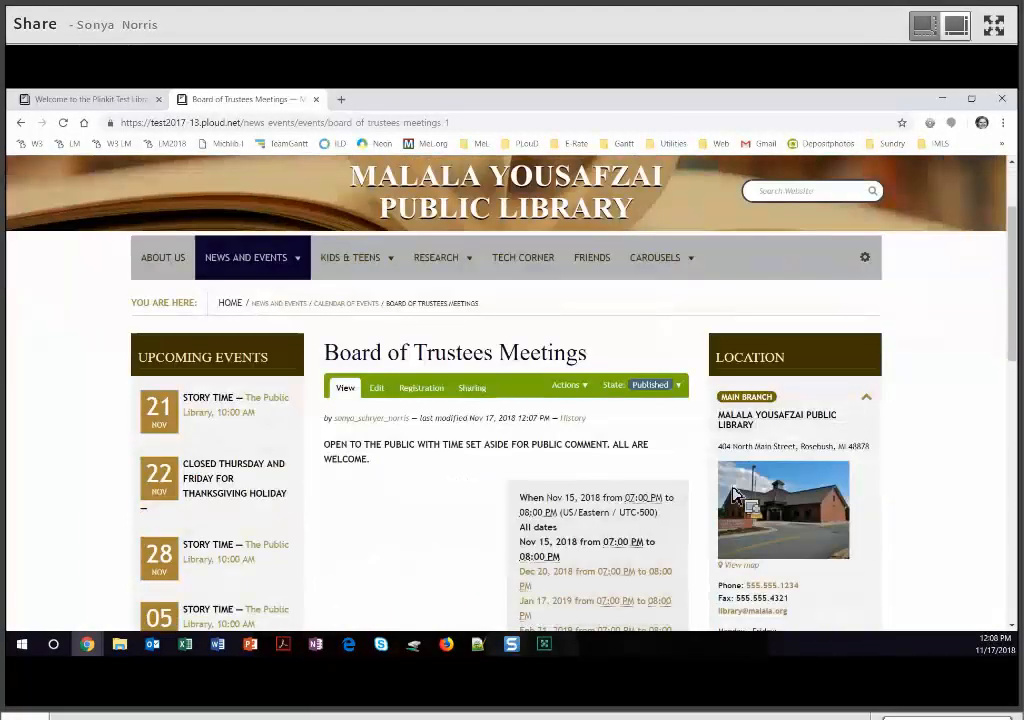
key(alt+Tab)
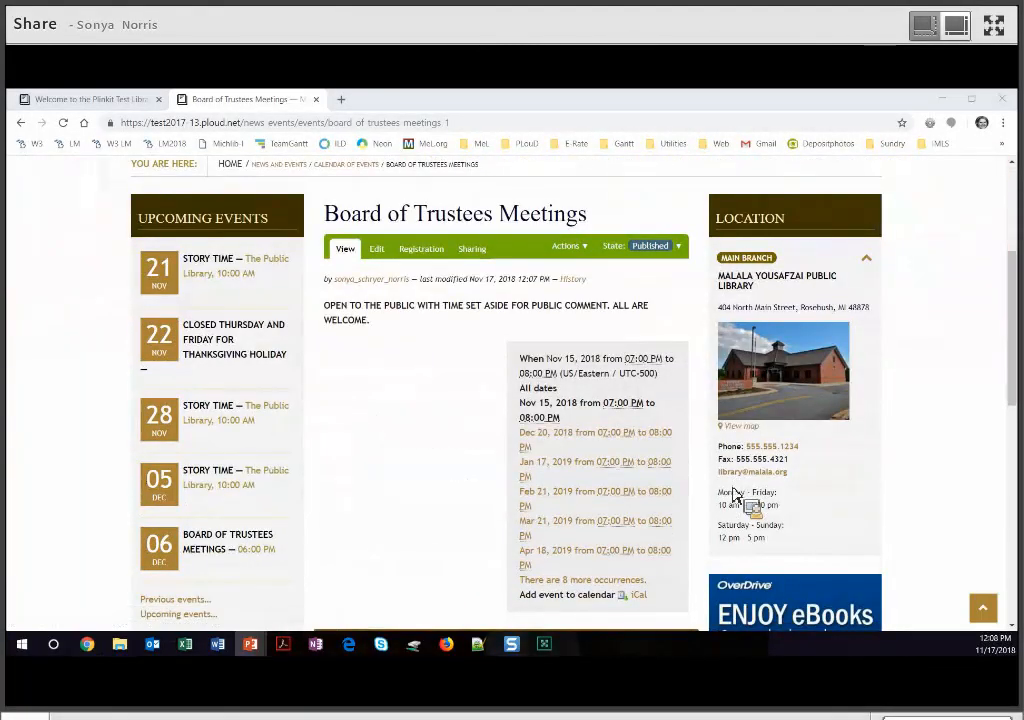
key(F5)
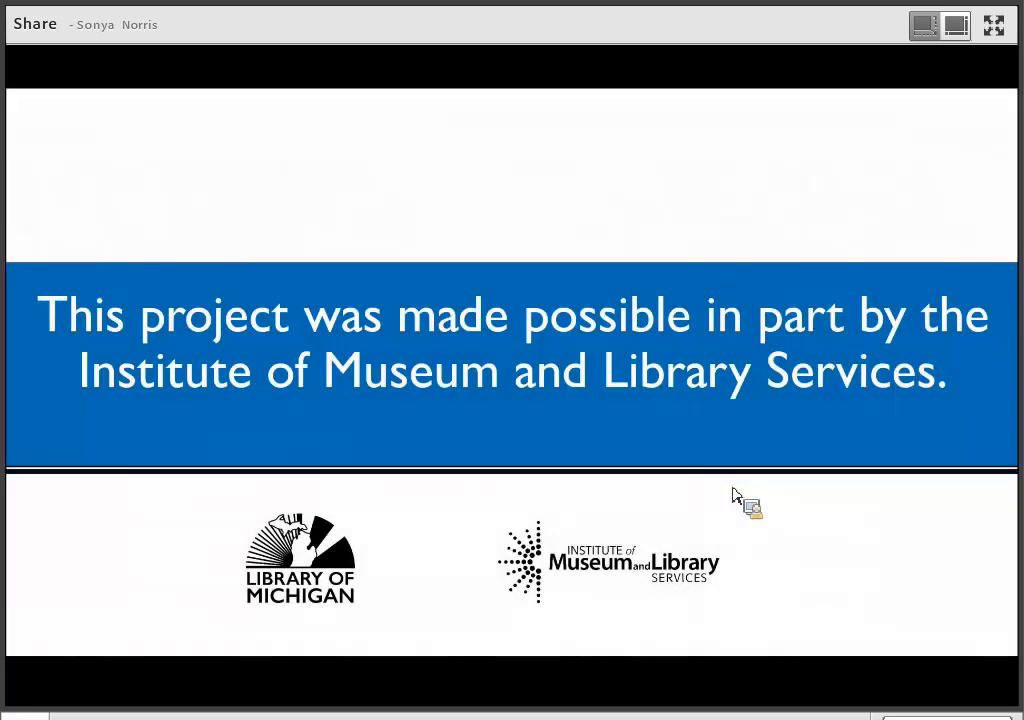